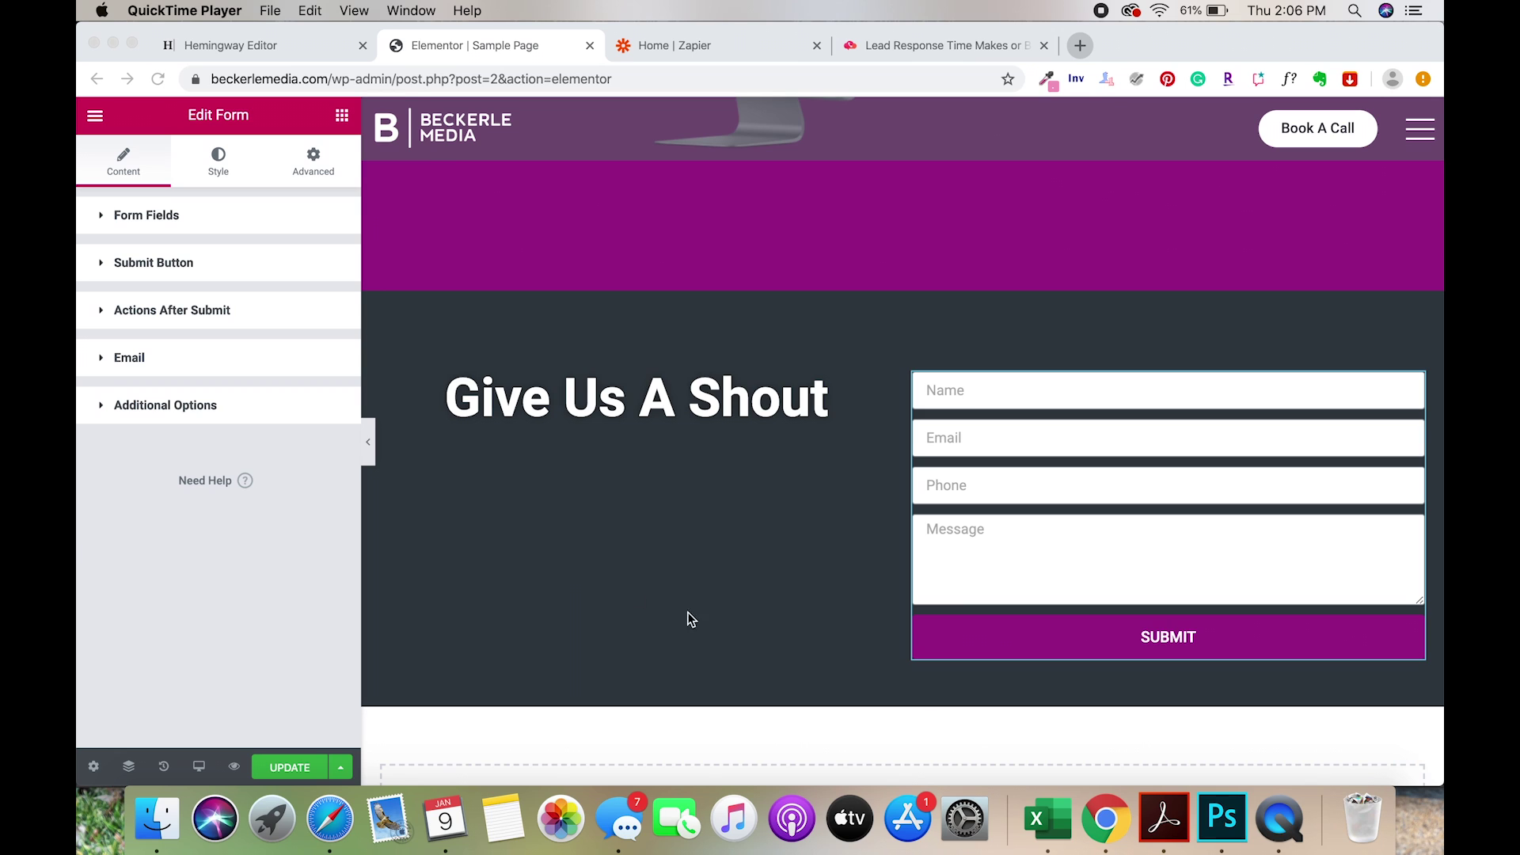
Add a Webhook action next to Email in the form's Actions After Submit list.
{"action": "left_click", "coordinate": [101, 358]}
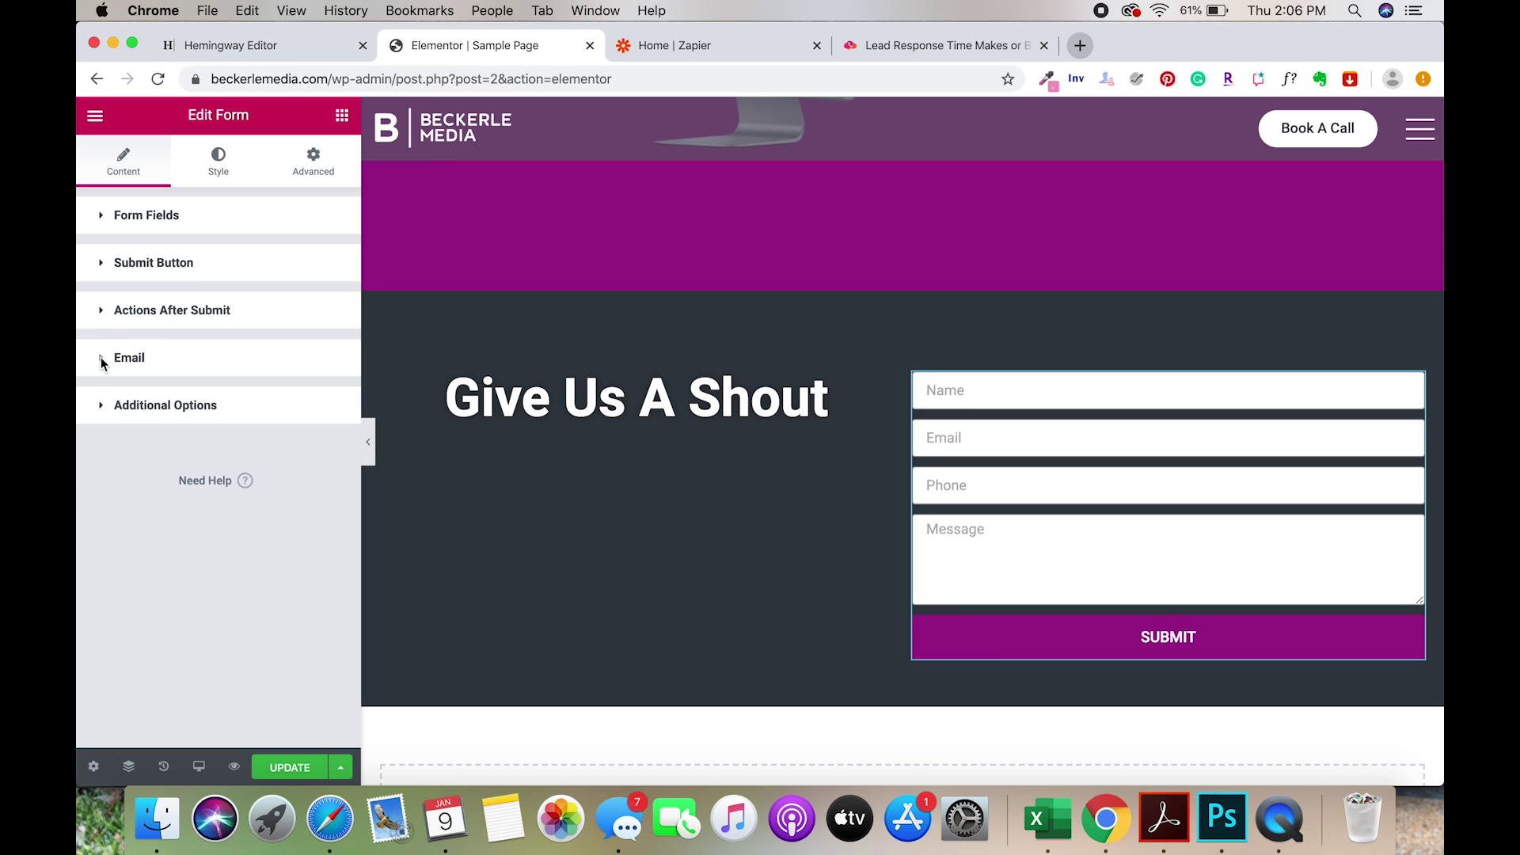
{"action": "left_click", "coordinate": [111, 318]}
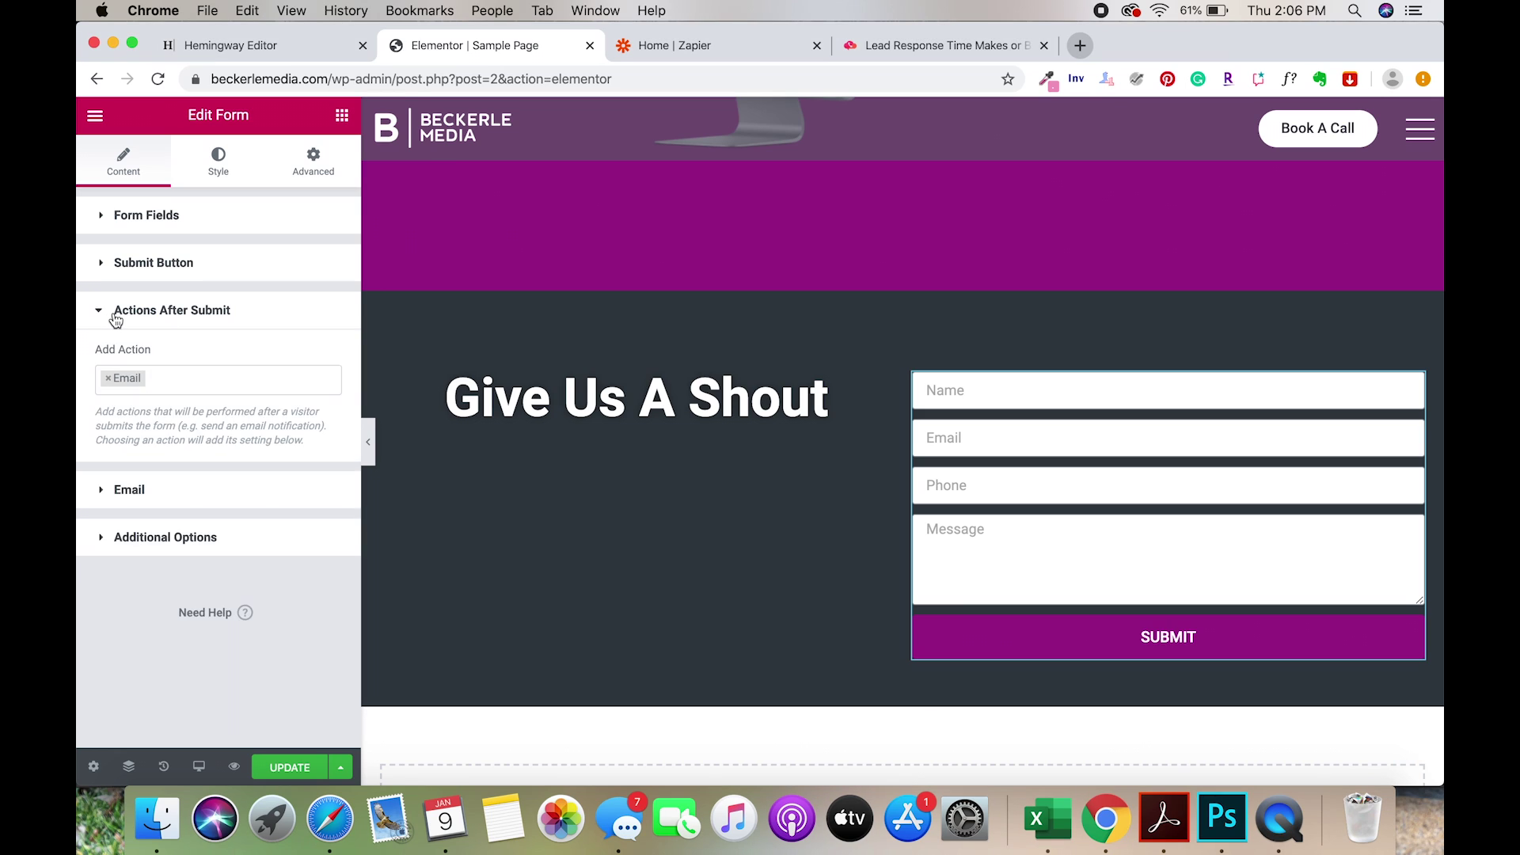
{"action": "left_click", "coordinate": [175, 382]}
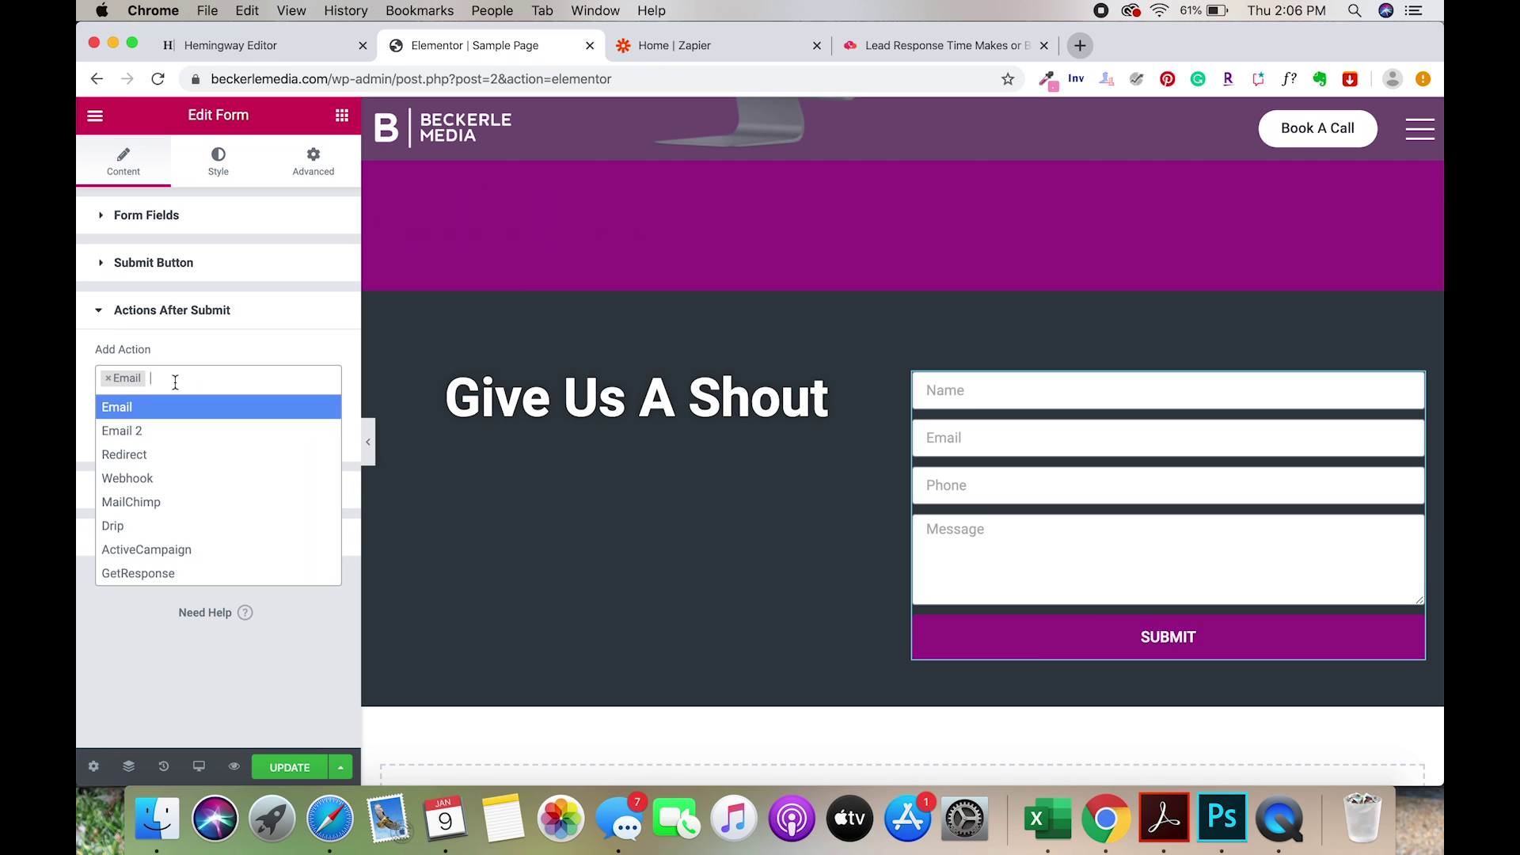
{"action": "type", "text": "web"}
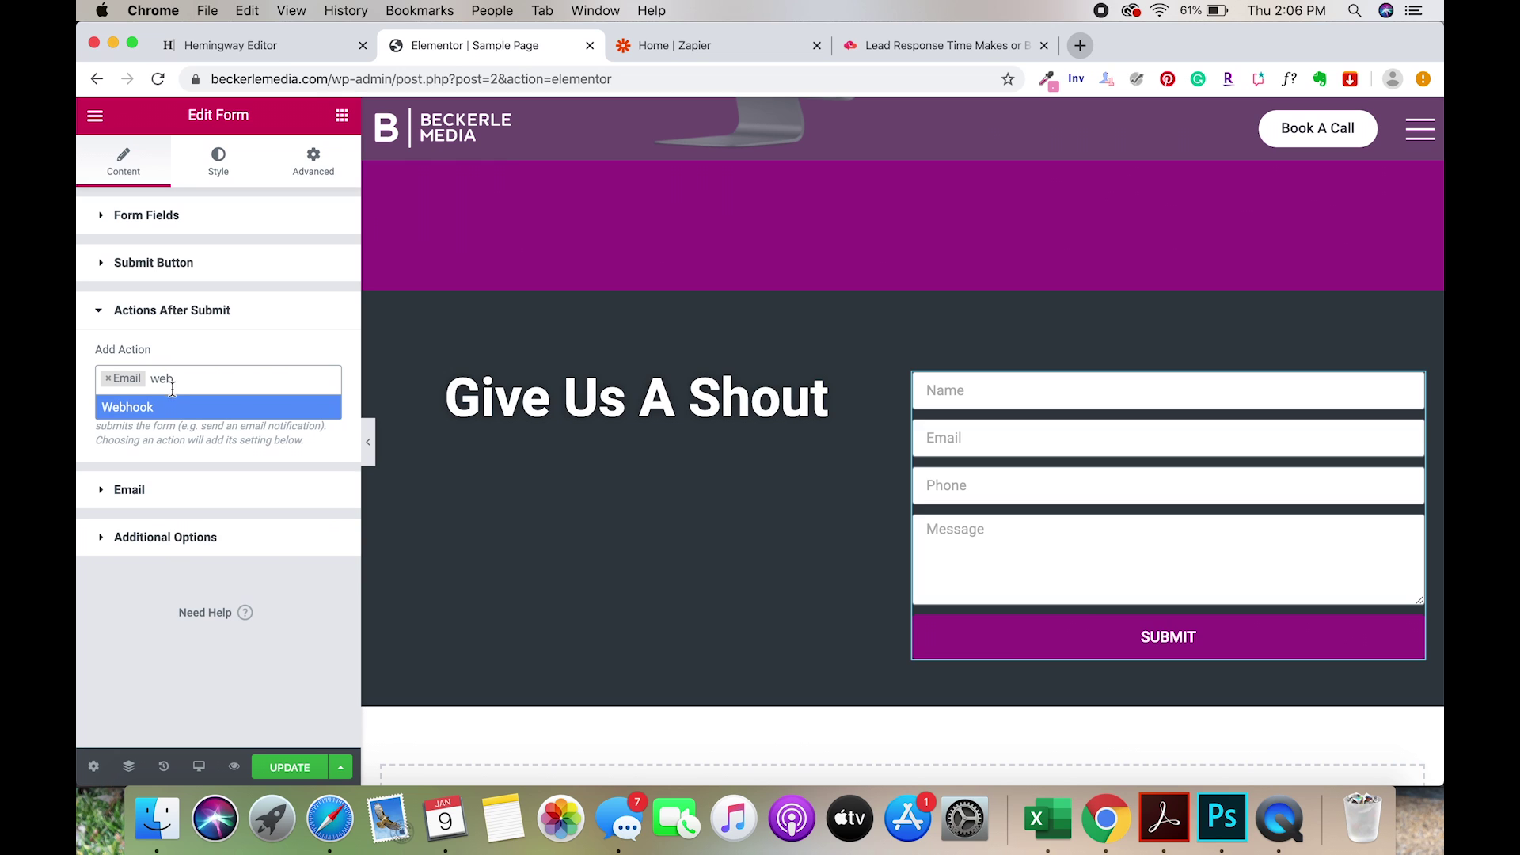
{"action": "left_click", "coordinate": [154, 408]}
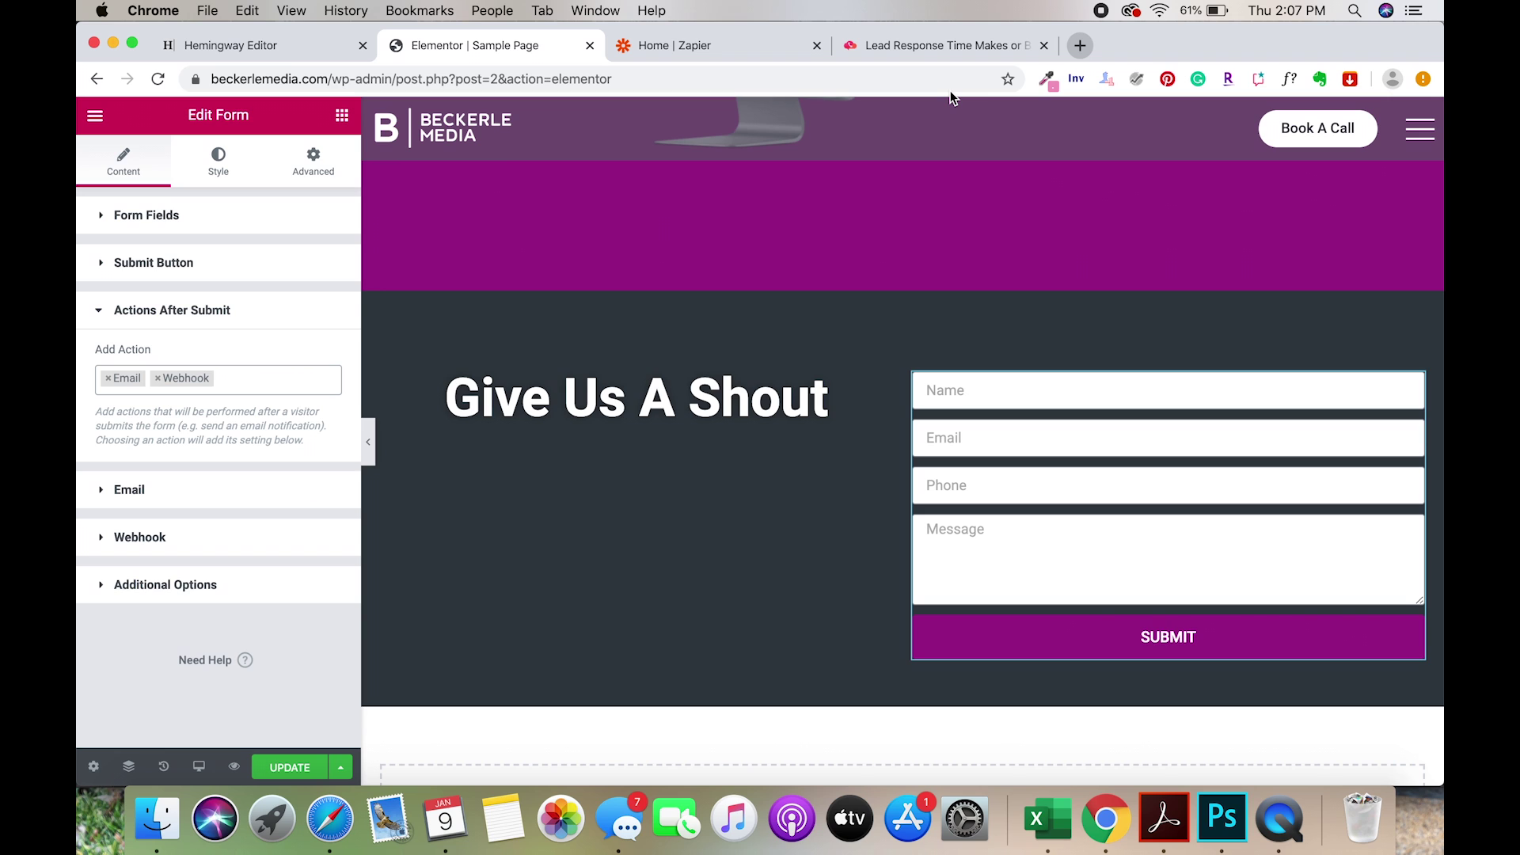
Switch to the LiveCall 'Lead Response Time' article tab.
{"action": "left_click", "coordinate": [943, 49]}
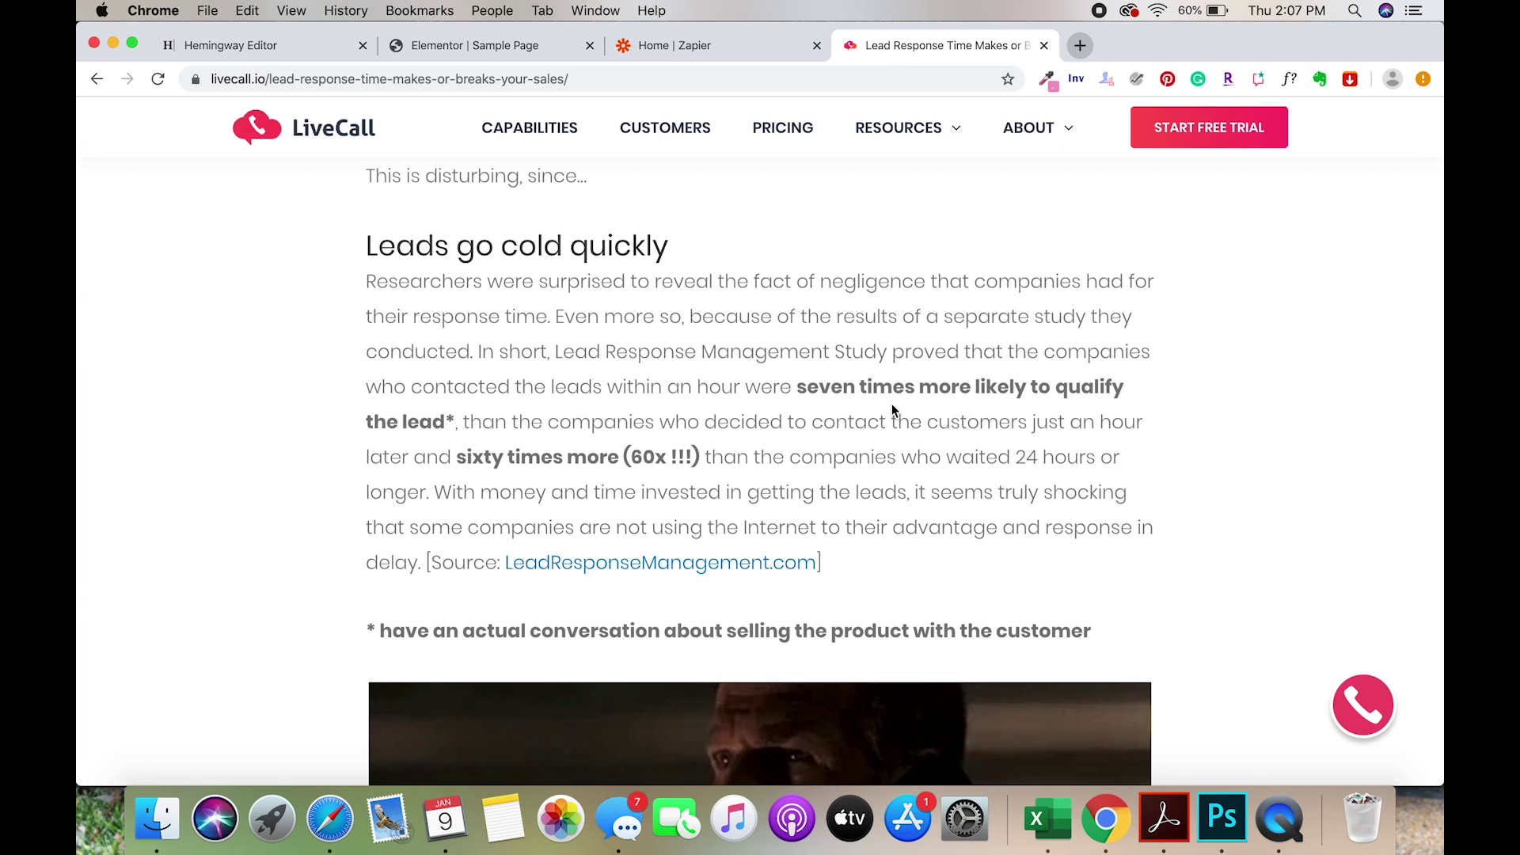
Make a new zap with a Webhooks by Zapier Catch Hook trigger and copy its custom webhook URL.
{"action": "left_click", "coordinate": [657, 50]}
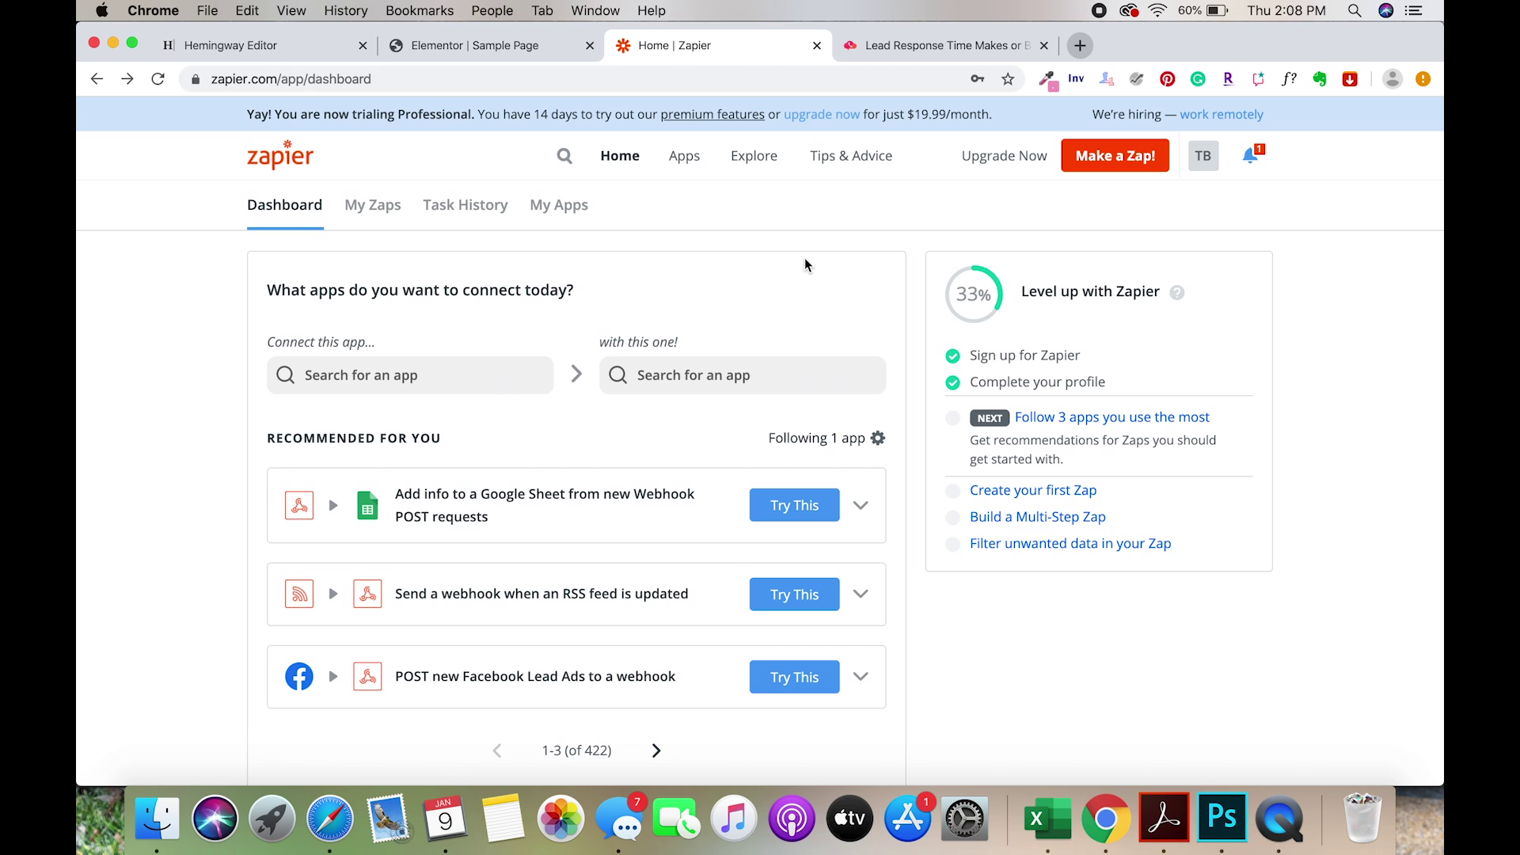
{"action": "left_click", "coordinate": [1114, 167]}
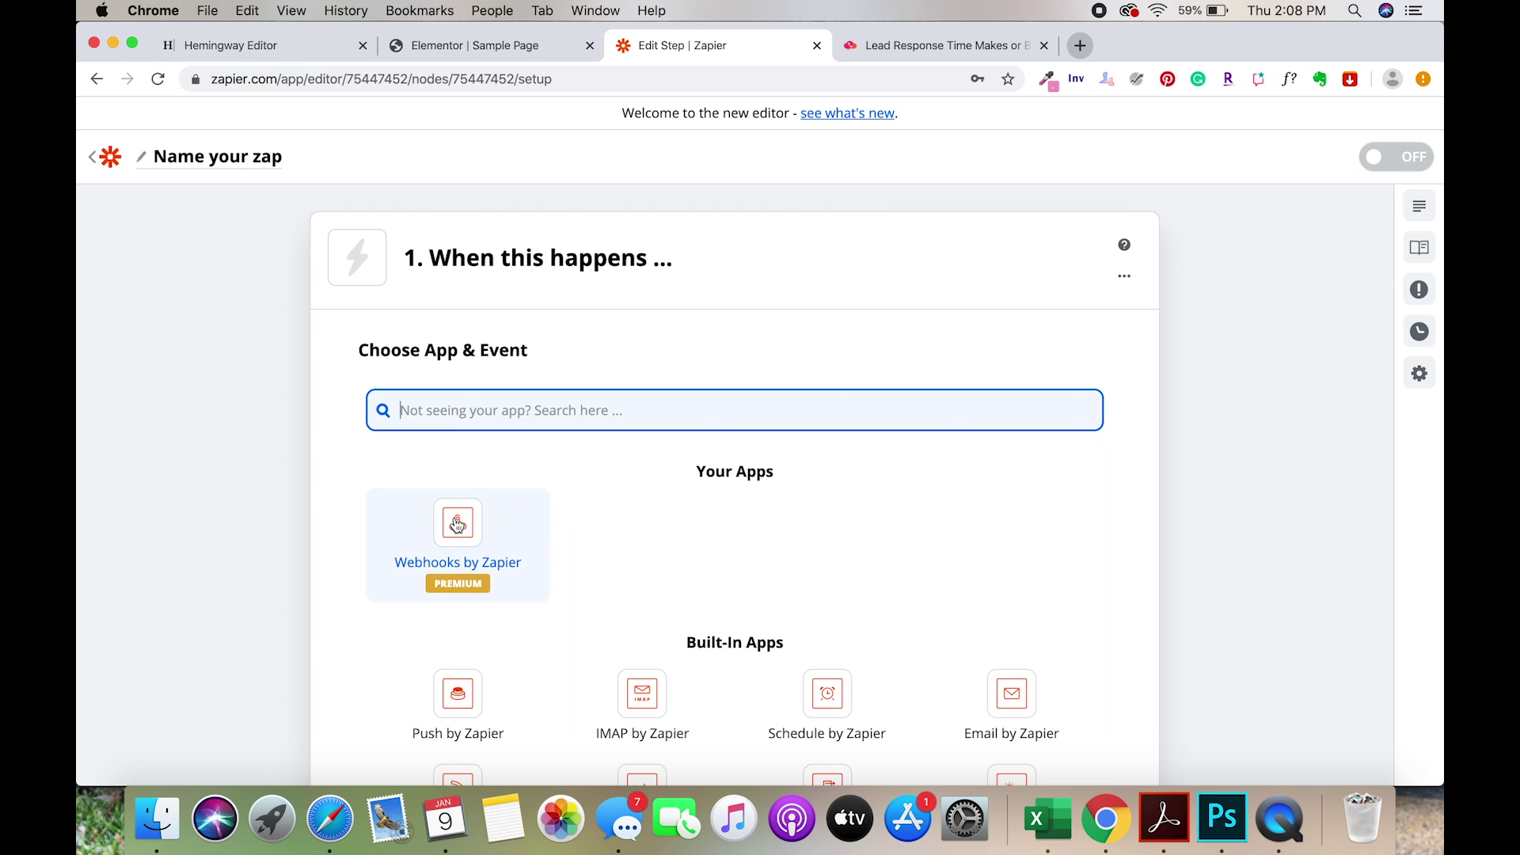
{"action": "left_click", "coordinate": [474, 525]}
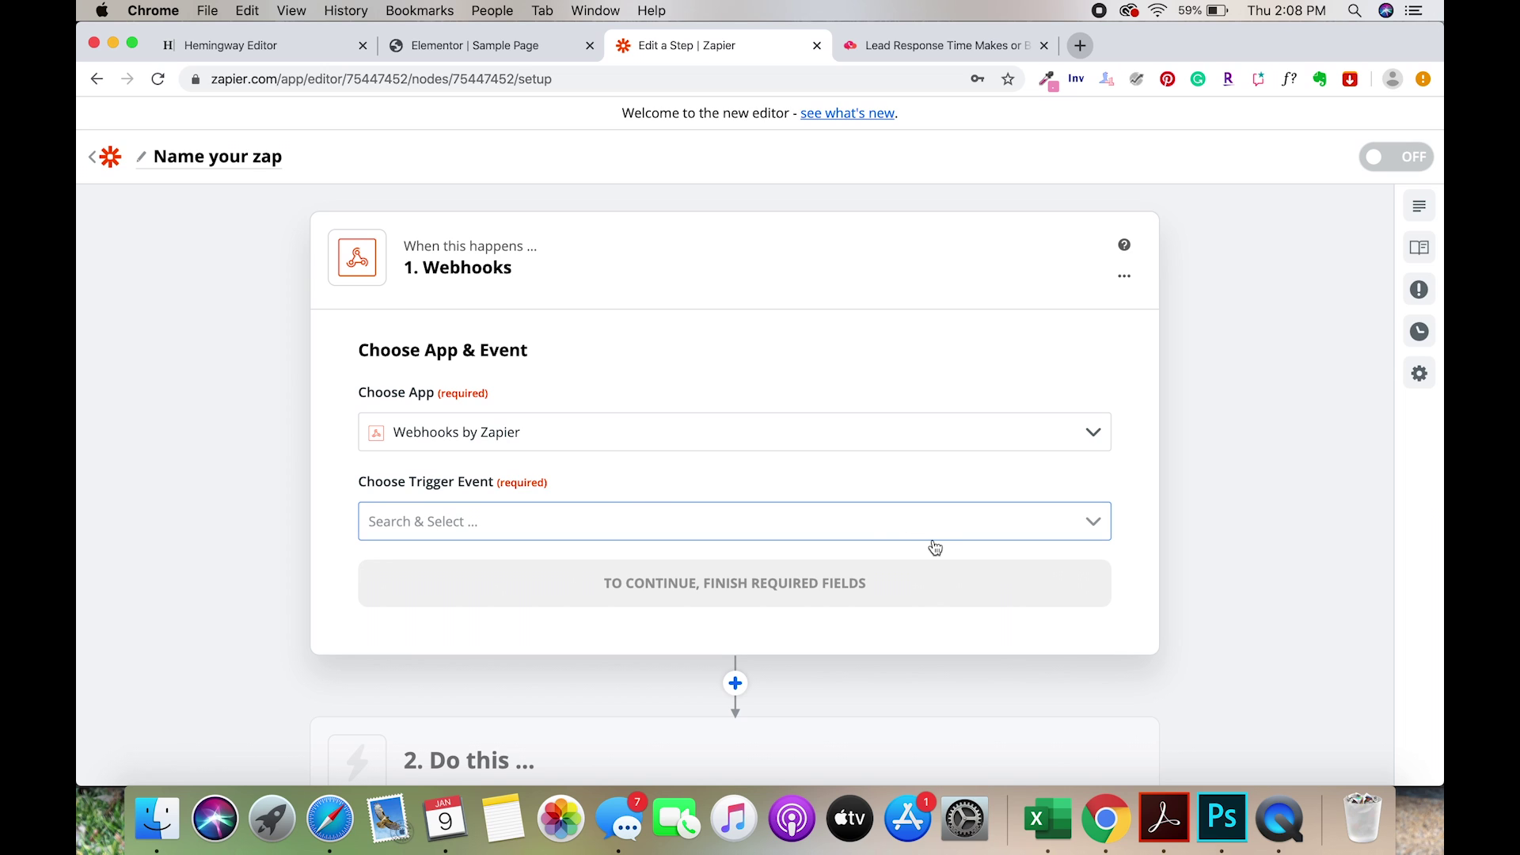
{"action": "left_click", "coordinate": [1085, 532]}
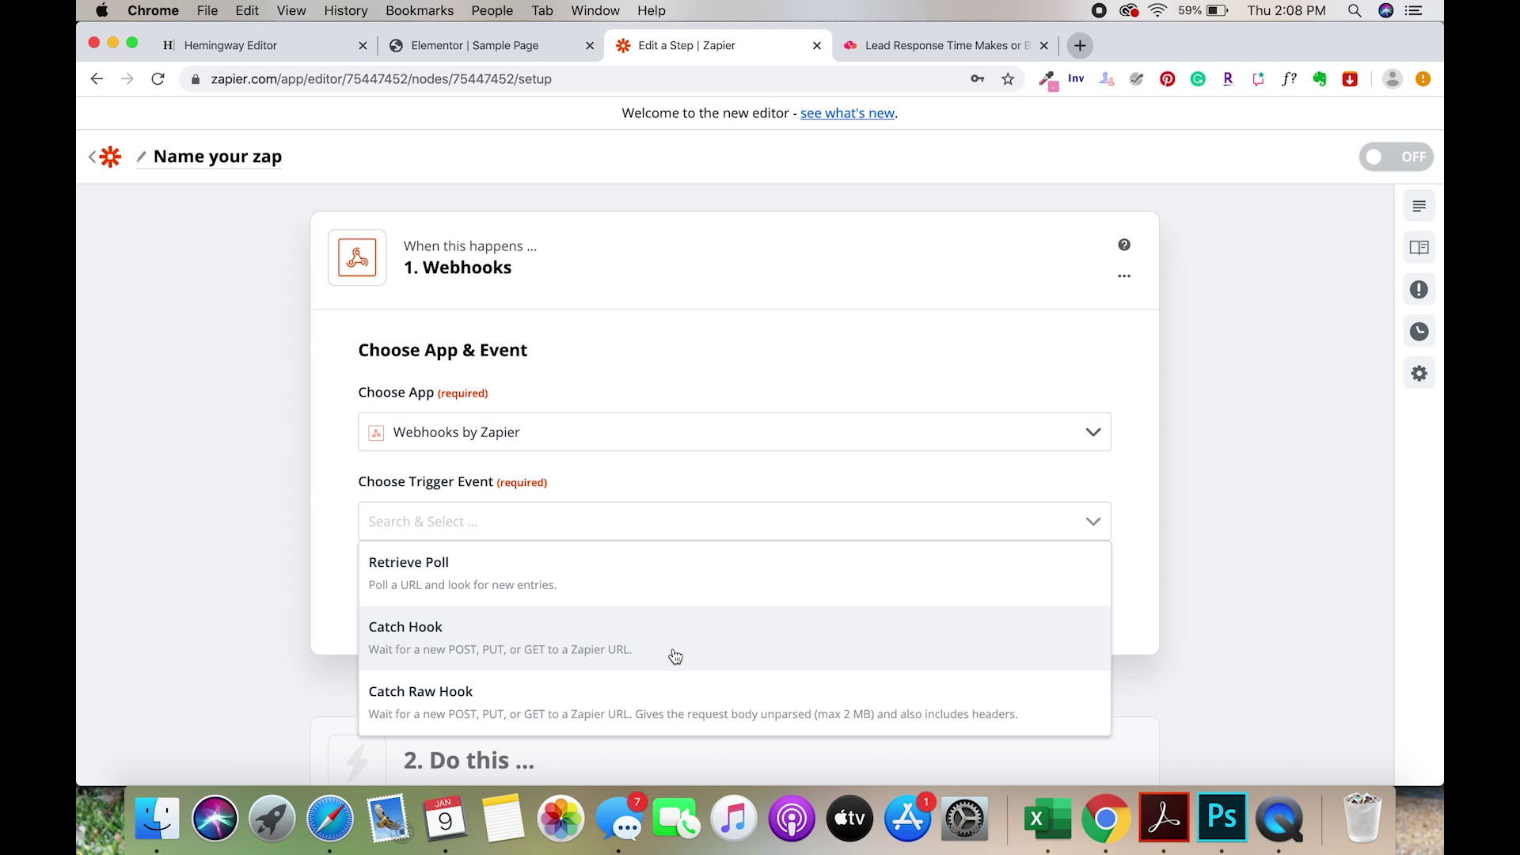
{"action": "left_click", "coordinate": [675, 656]}
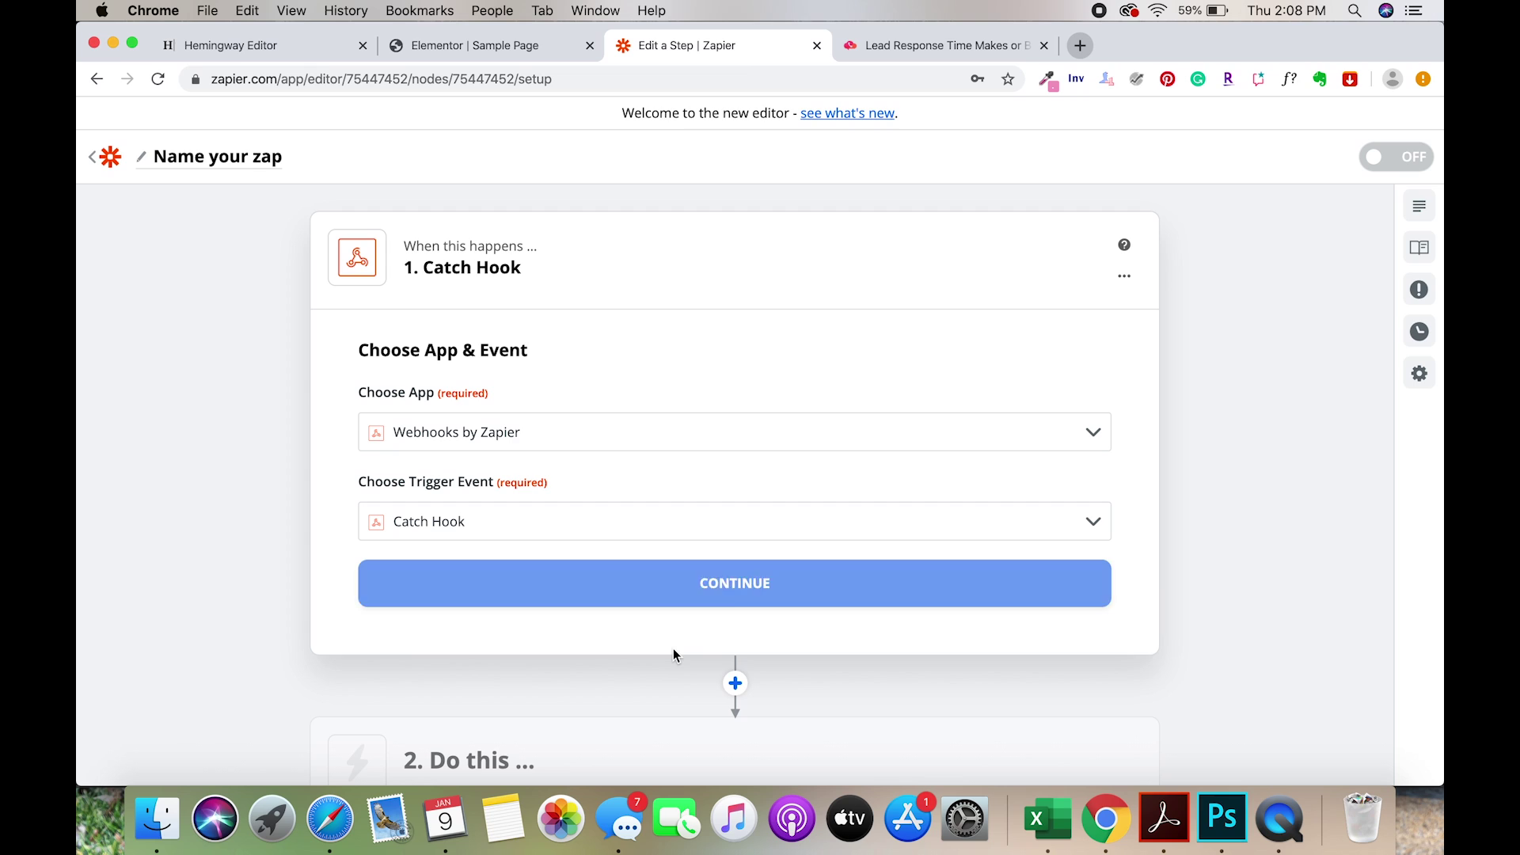
{"action": "left_click", "coordinate": [739, 593]}
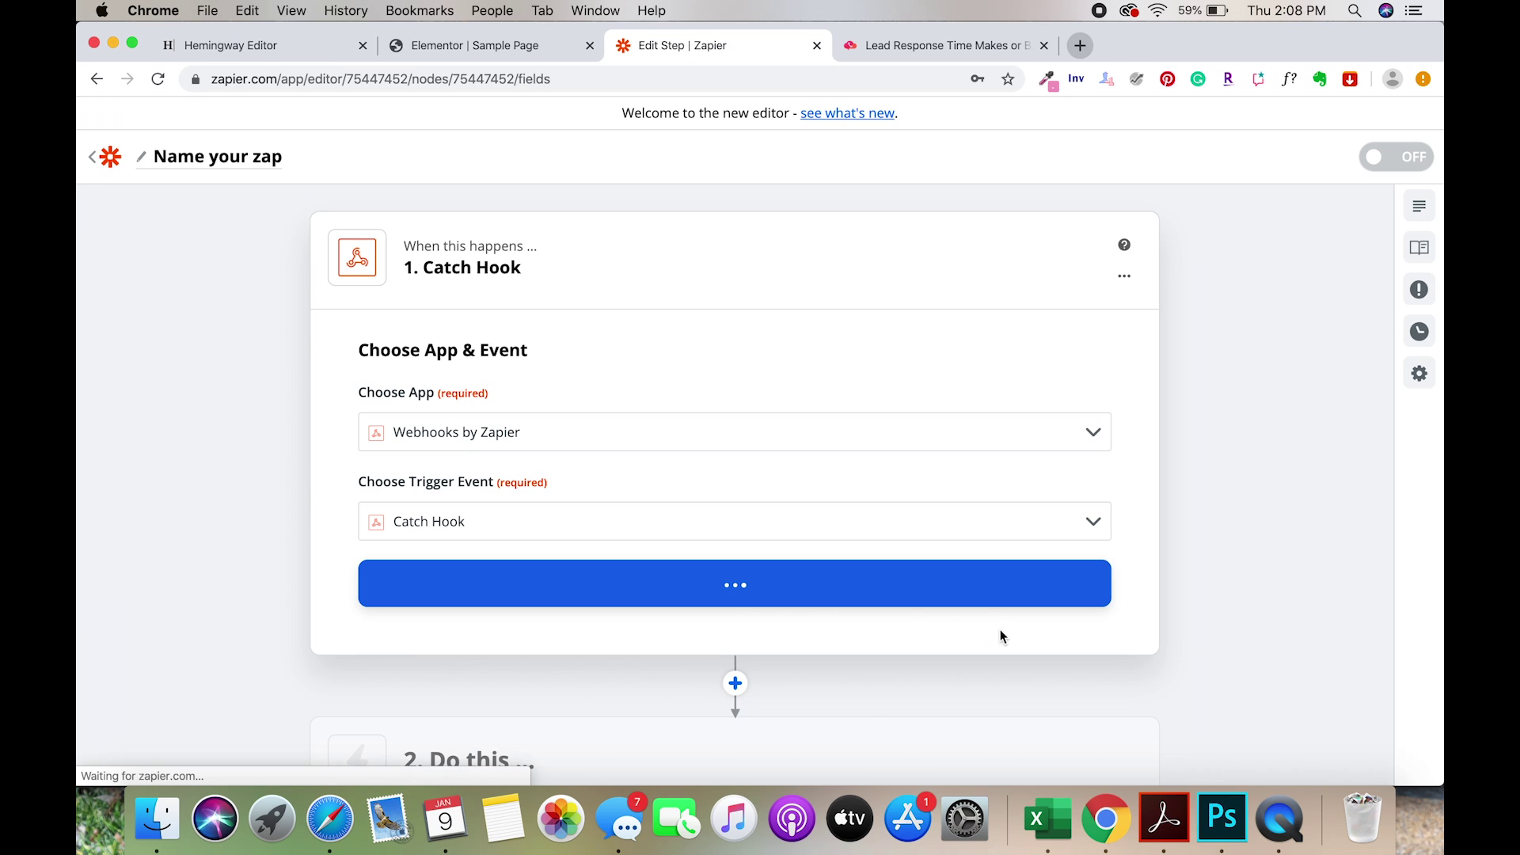
{"action": "scroll", "coordinate": [999, 636], "scroll_direction": "down", "scroll_amount": 1}
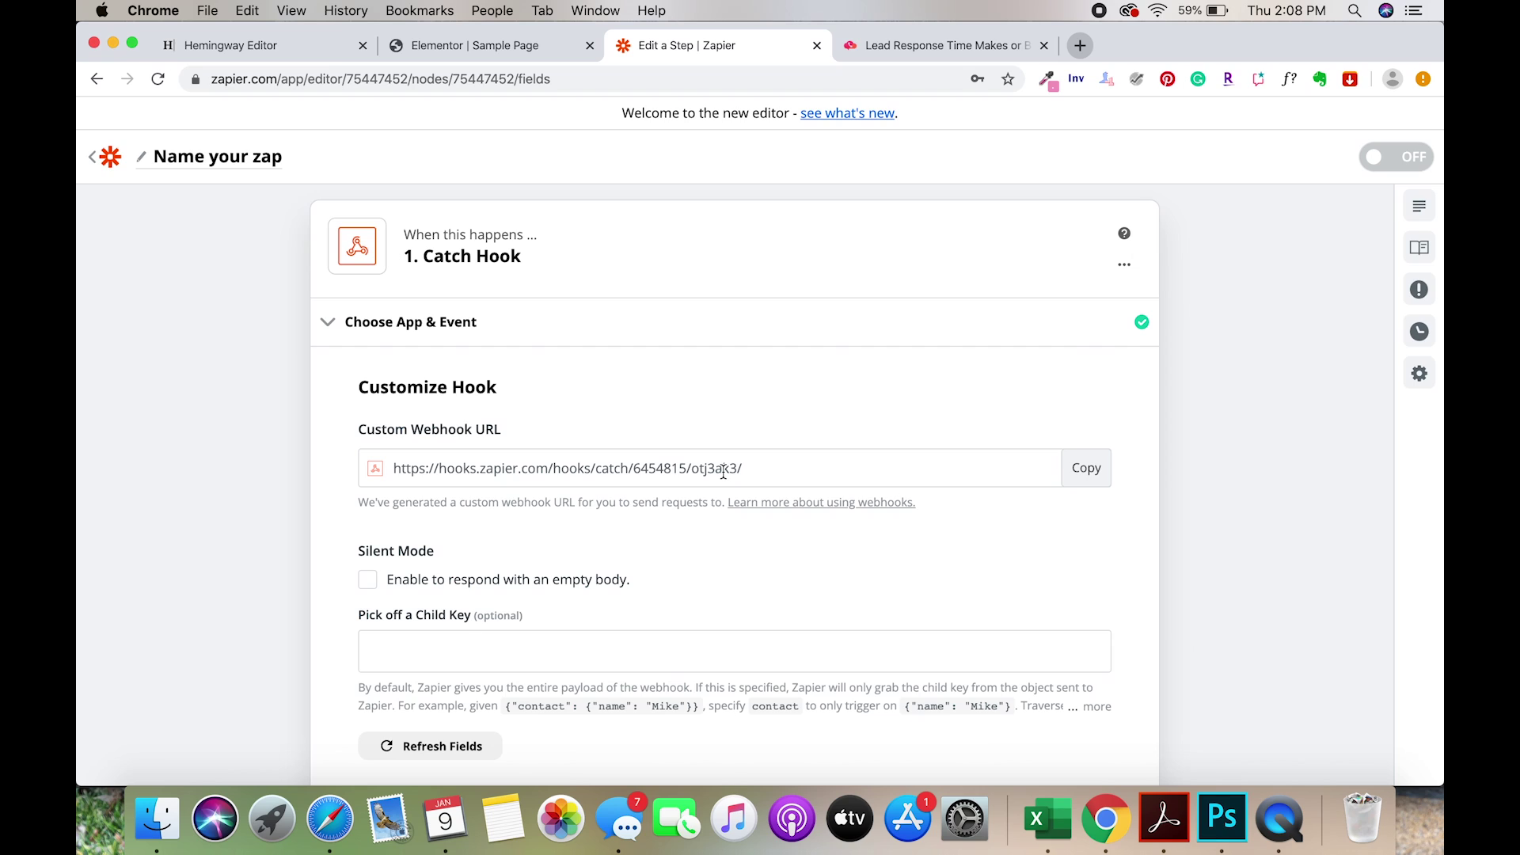
{"action": "left_click", "coordinate": [1086, 474]}
Paste the copied Zapier URL into the form's Webhook URL field and update the page.
{"action": "left_click", "coordinate": [422, 46]}
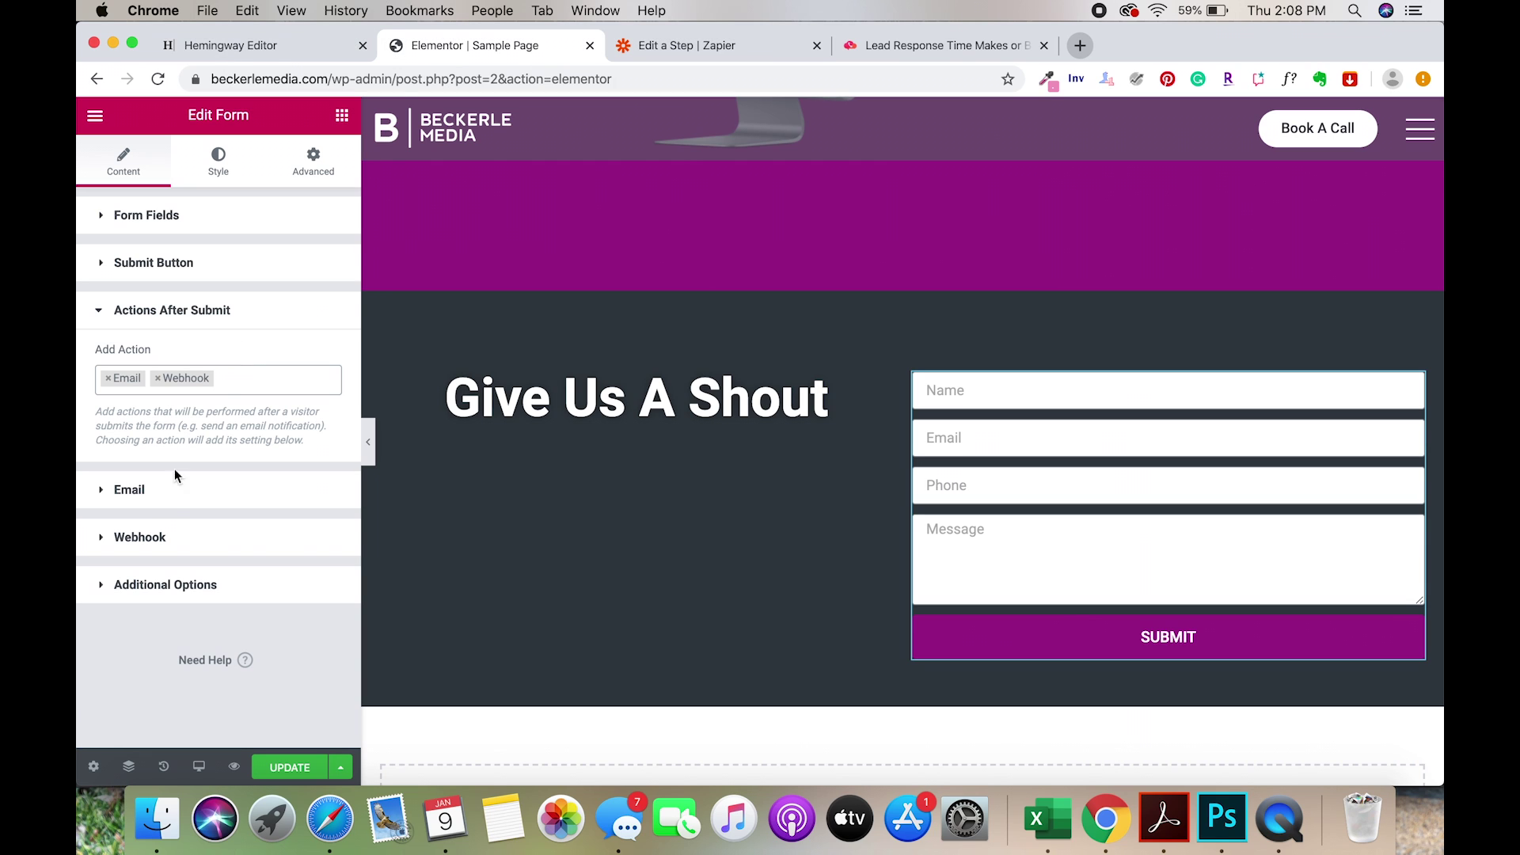
{"action": "left_click", "coordinate": [111, 537]}
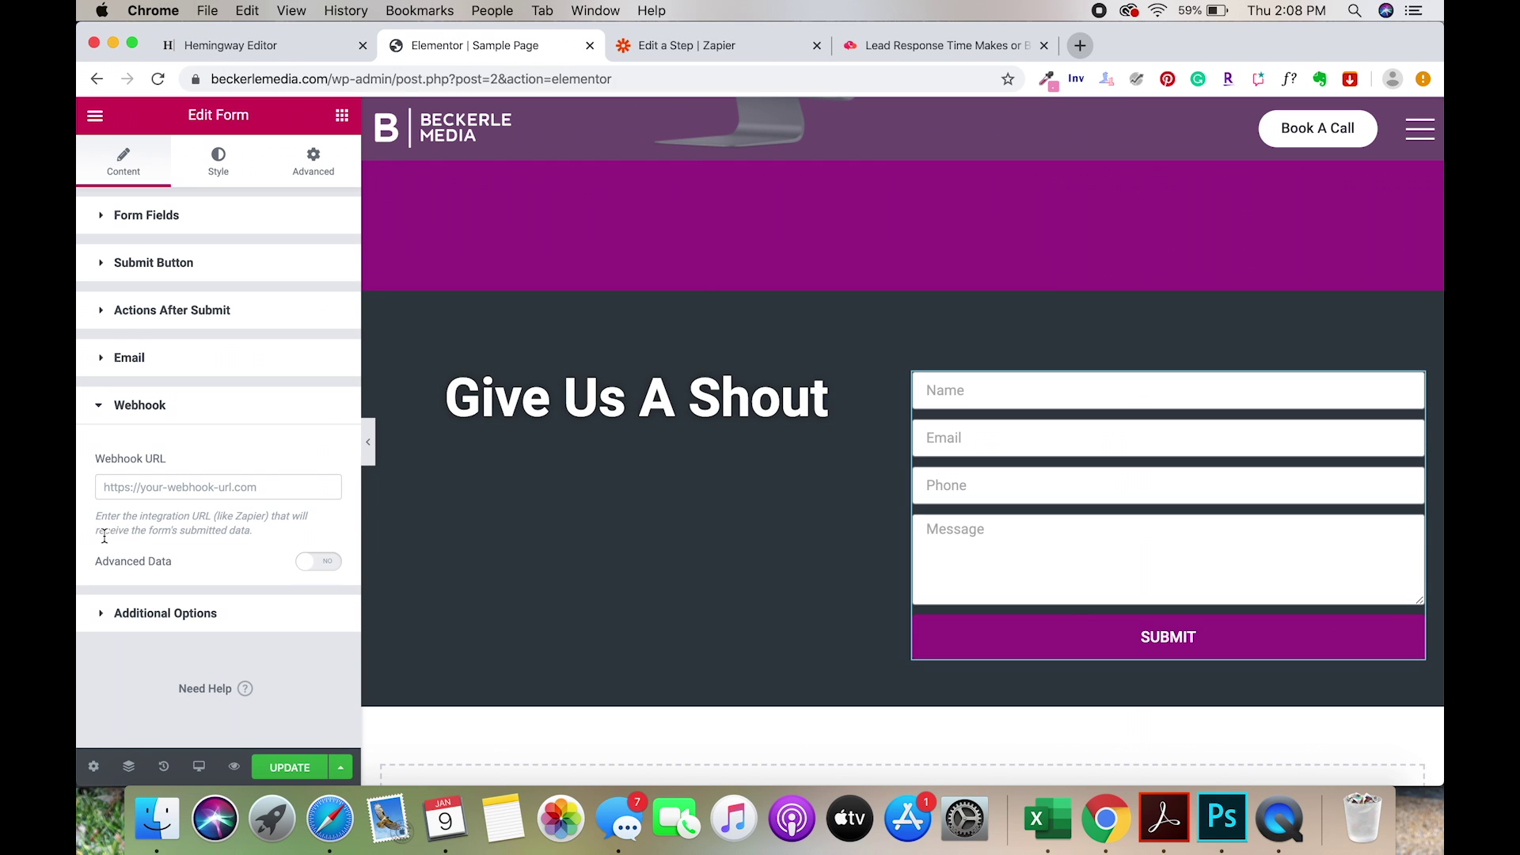
{"action": "left_click", "coordinate": [166, 489]}
{"action": "key", "text": "super+v"}
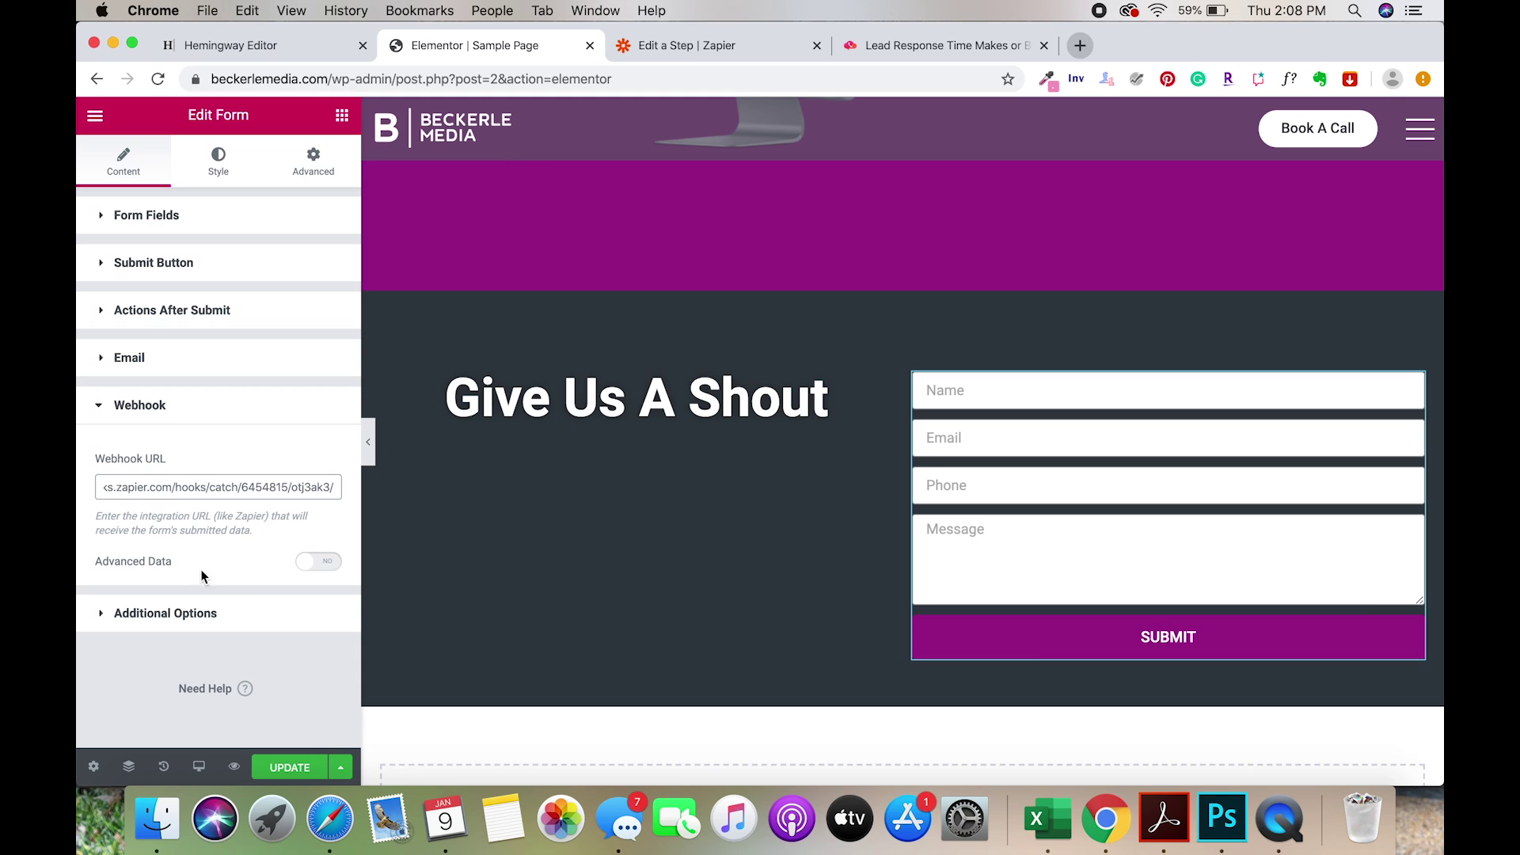
{"action": "left_click", "coordinate": [303, 769]}
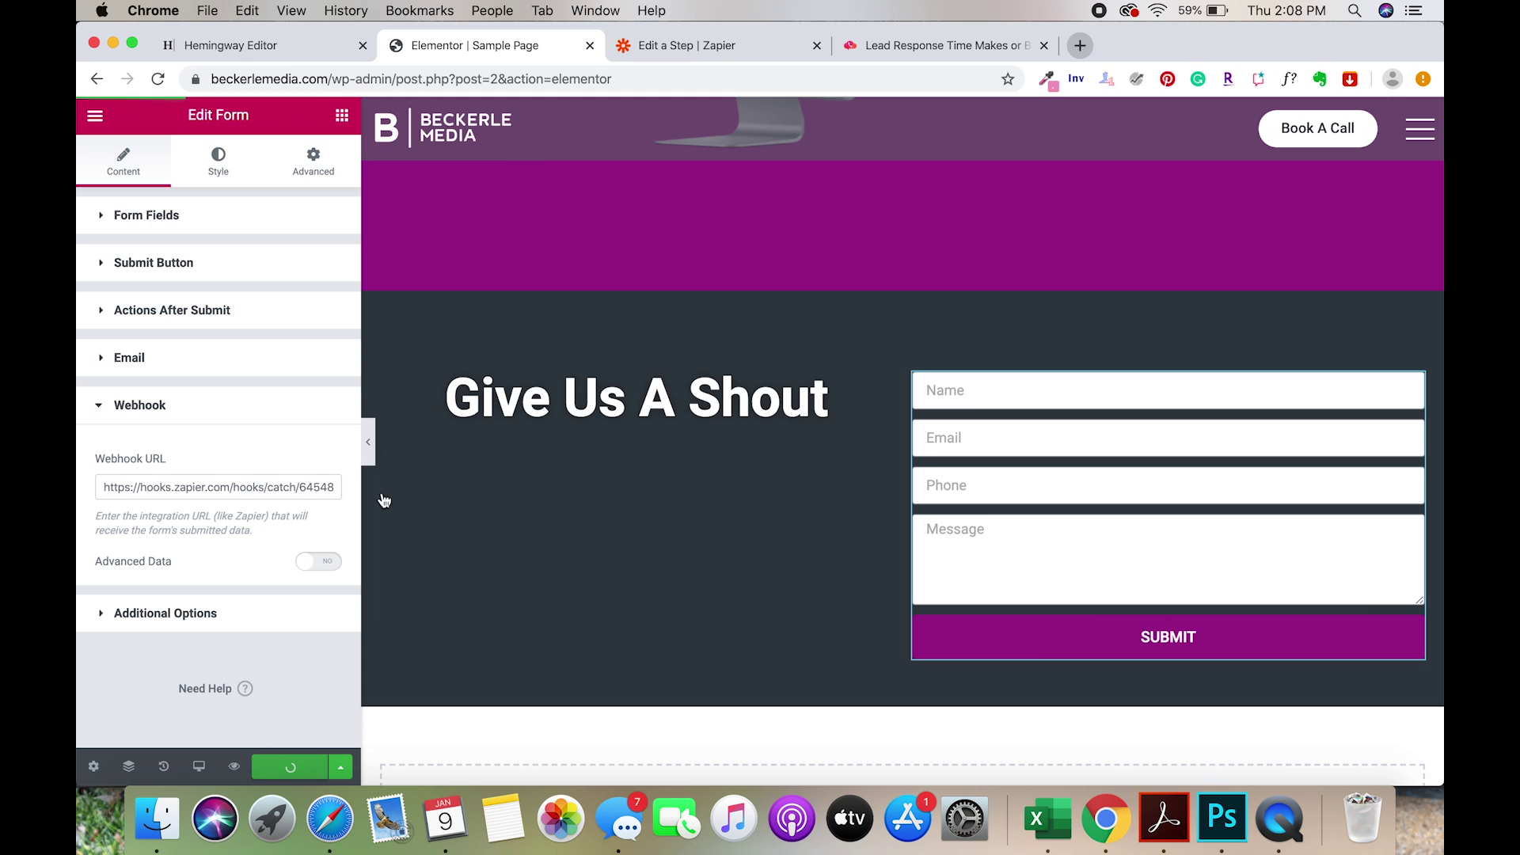
Continue past Customize Hook and start the Catch Hook's Test & Review.
{"action": "left_click", "coordinate": [717, 45]}
{"action": "scroll", "coordinate": [734, 475], "scroll_direction": "down", "scroll_amount": 1}
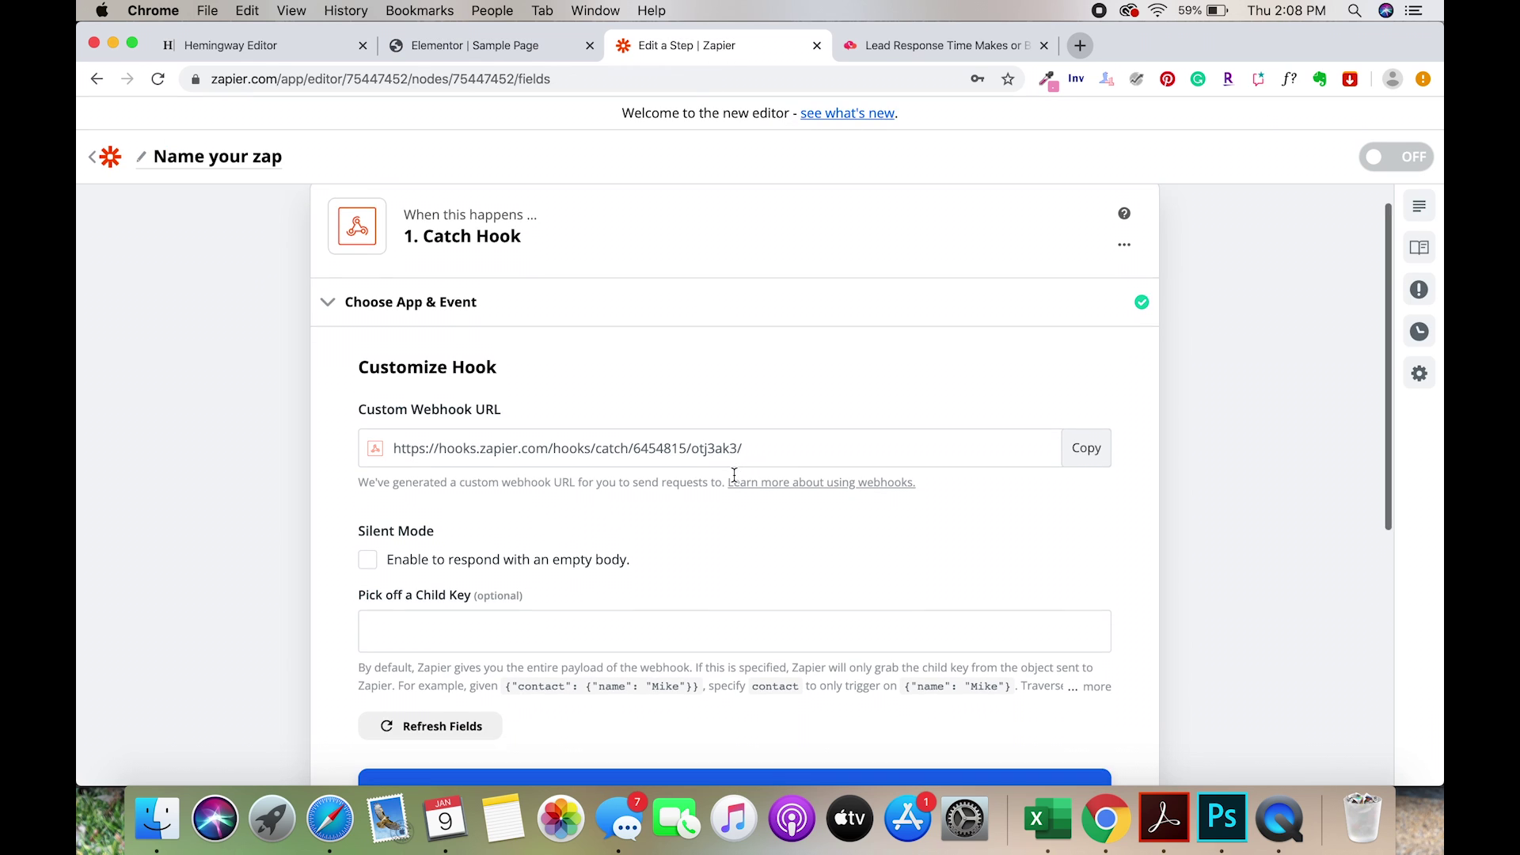
{"action": "scroll", "coordinate": [733, 480], "scroll_direction": "down", "scroll_amount": 1}
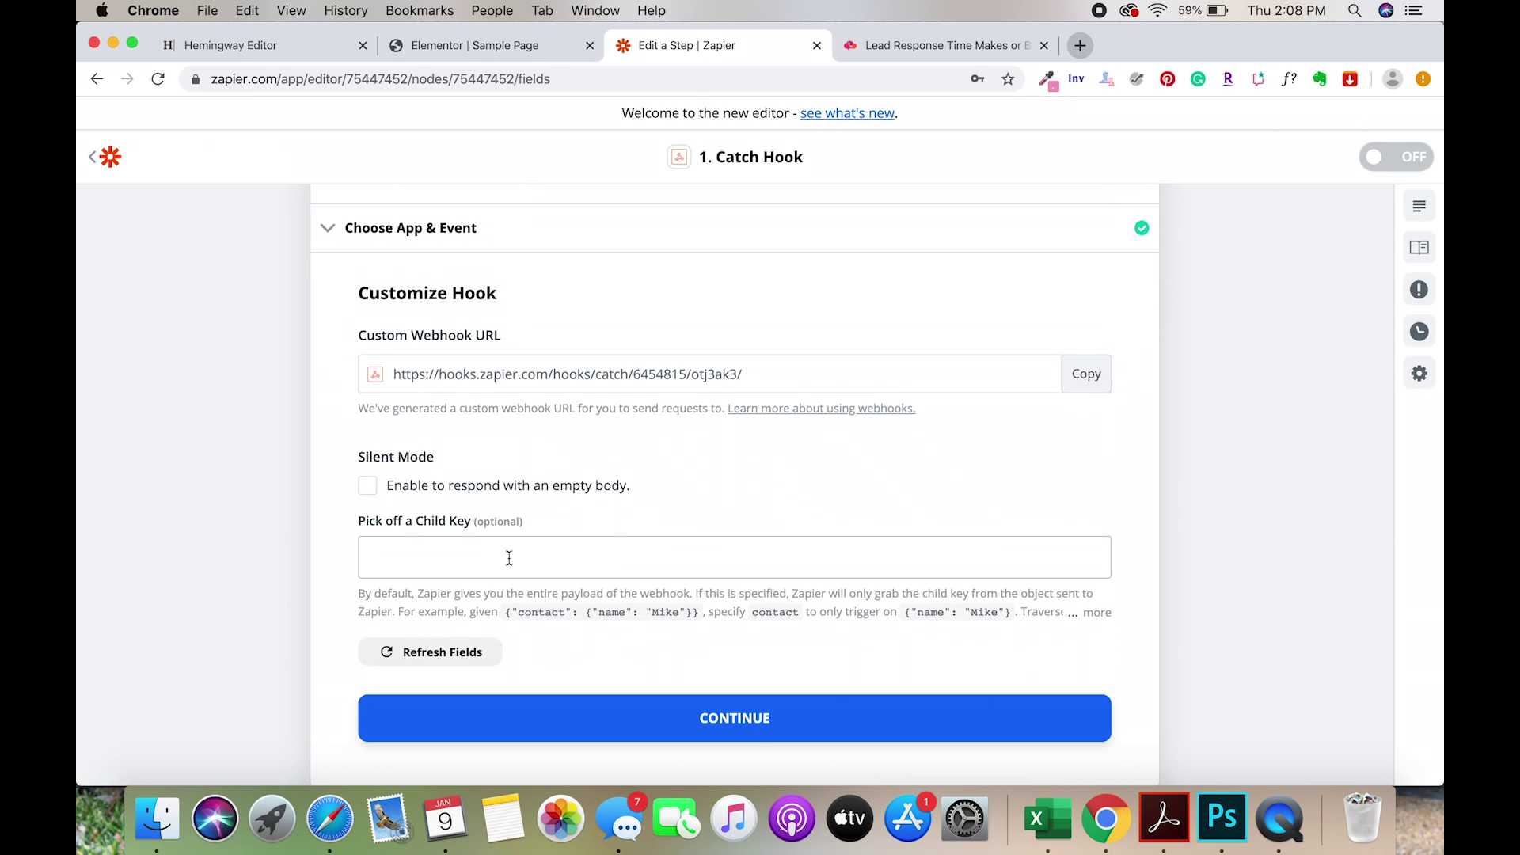
{"action": "left_click", "coordinate": [630, 720]}
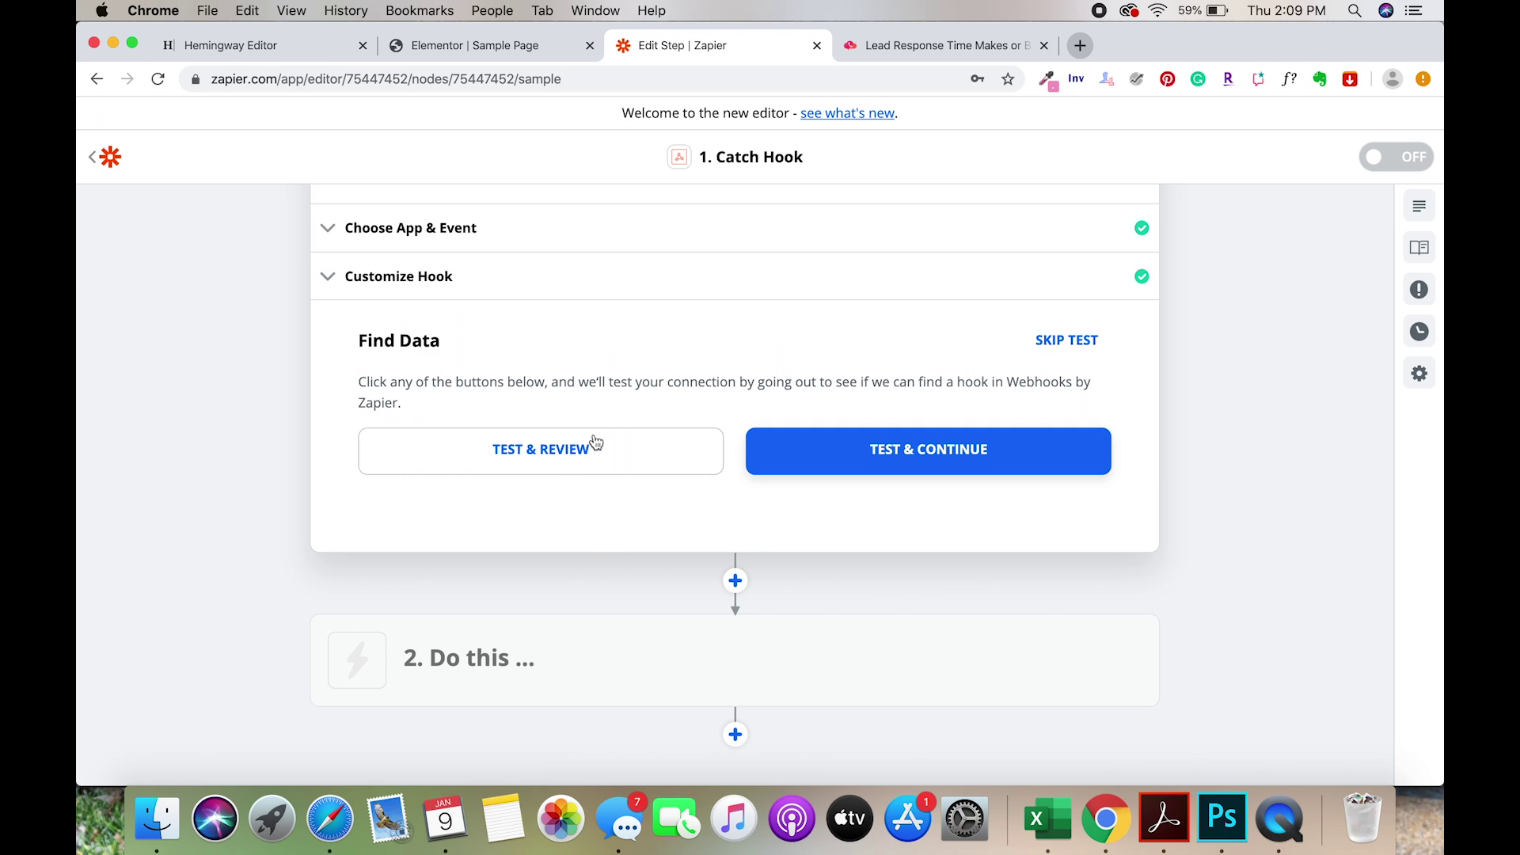
{"action": "left_click", "coordinate": [585, 456]}
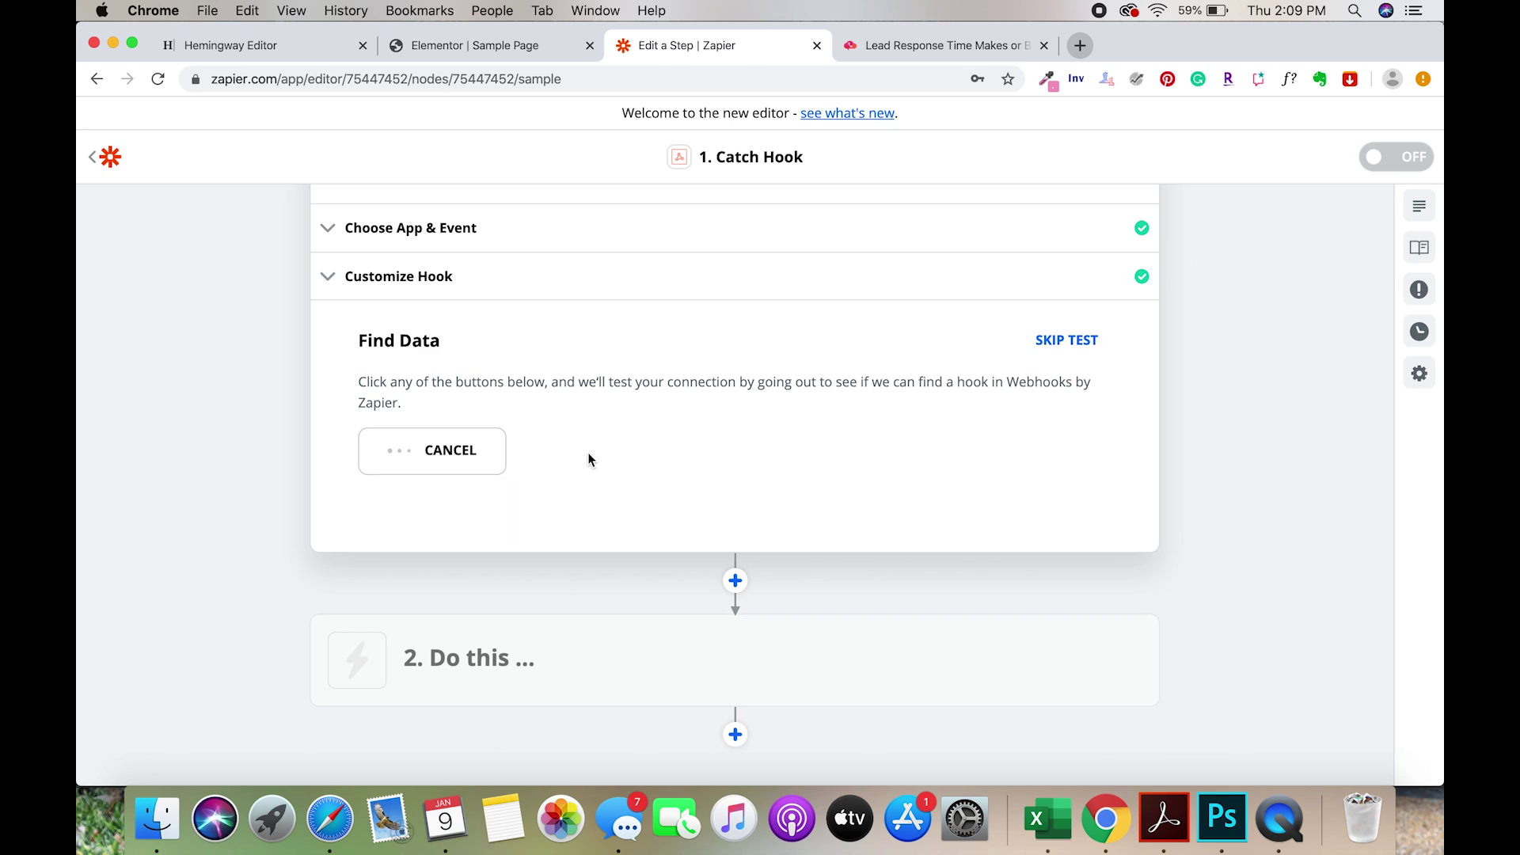
Submit the form with autofilled contact details and the message 'test message'.
{"action": "left_click", "coordinate": [468, 52]}
{"action": "left_click", "coordinate": [1050, 398]}
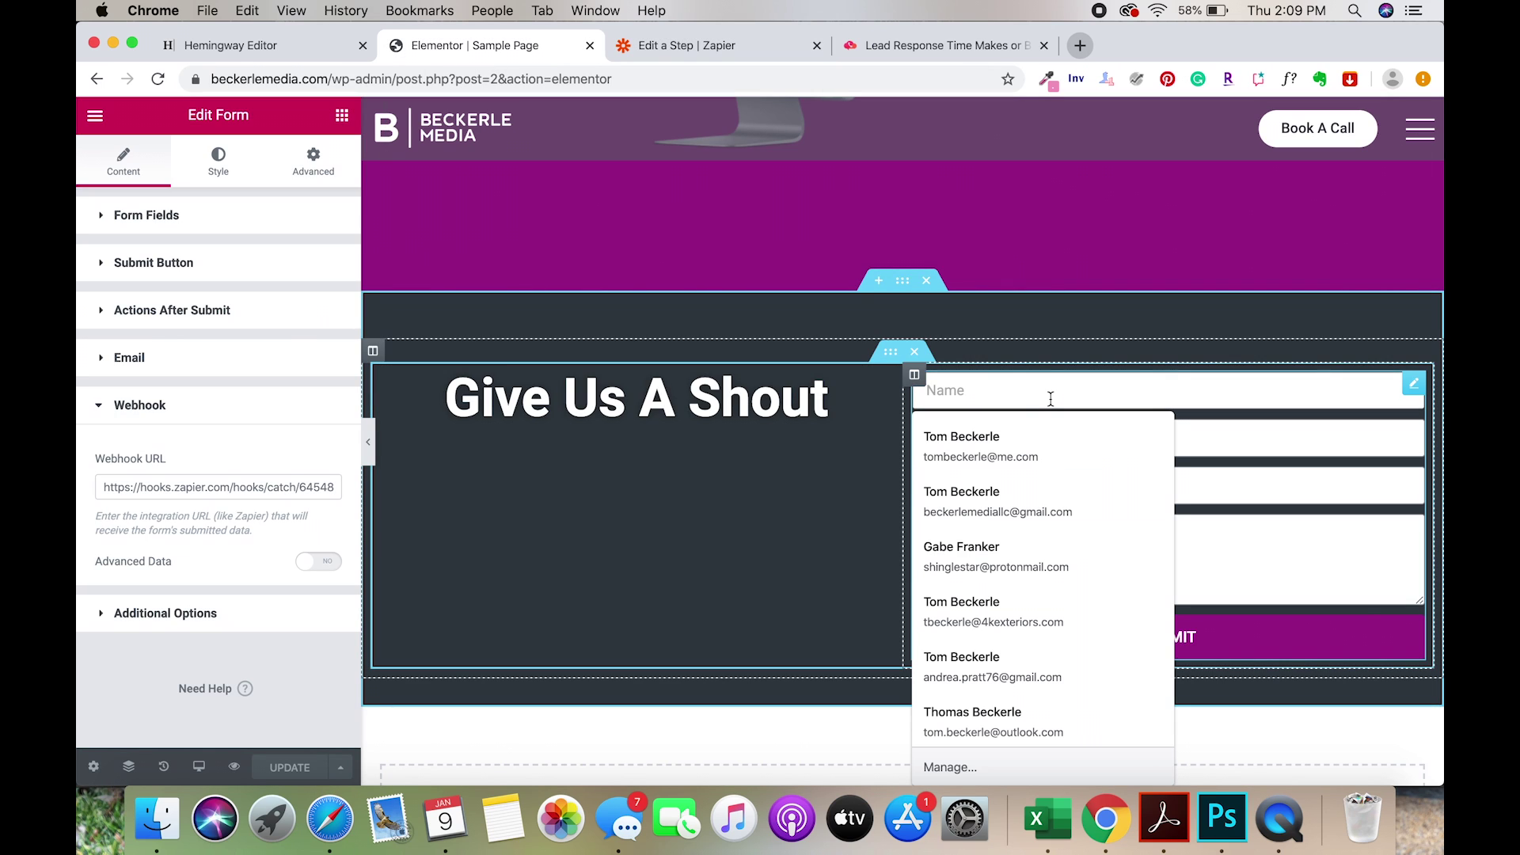
{"action": "left_click", "coordinate": [1057, 444]}
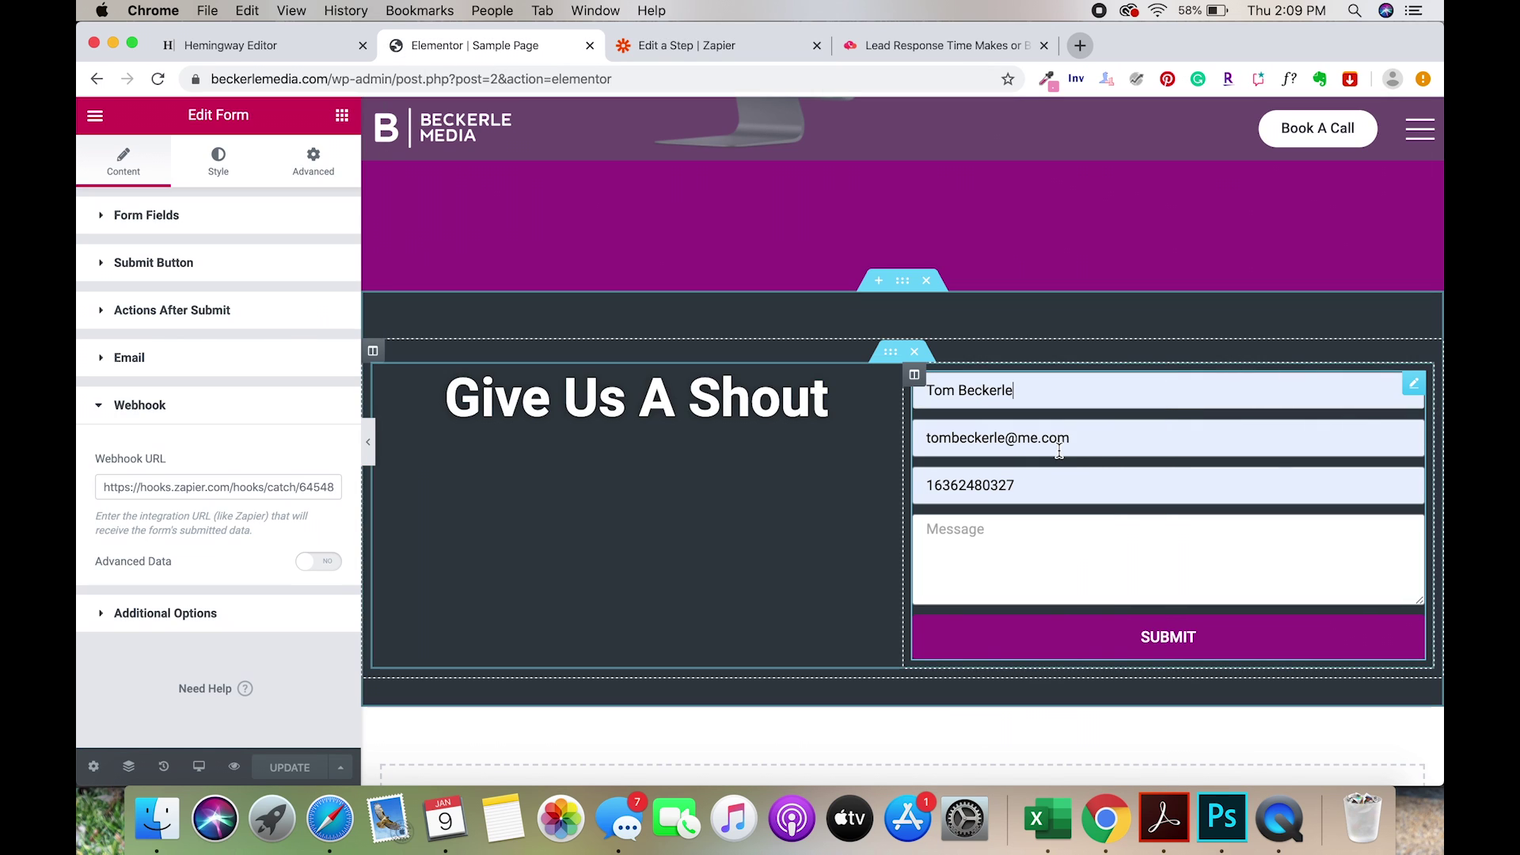
{"action": "left_click", "coordinate": [1023, 538]}
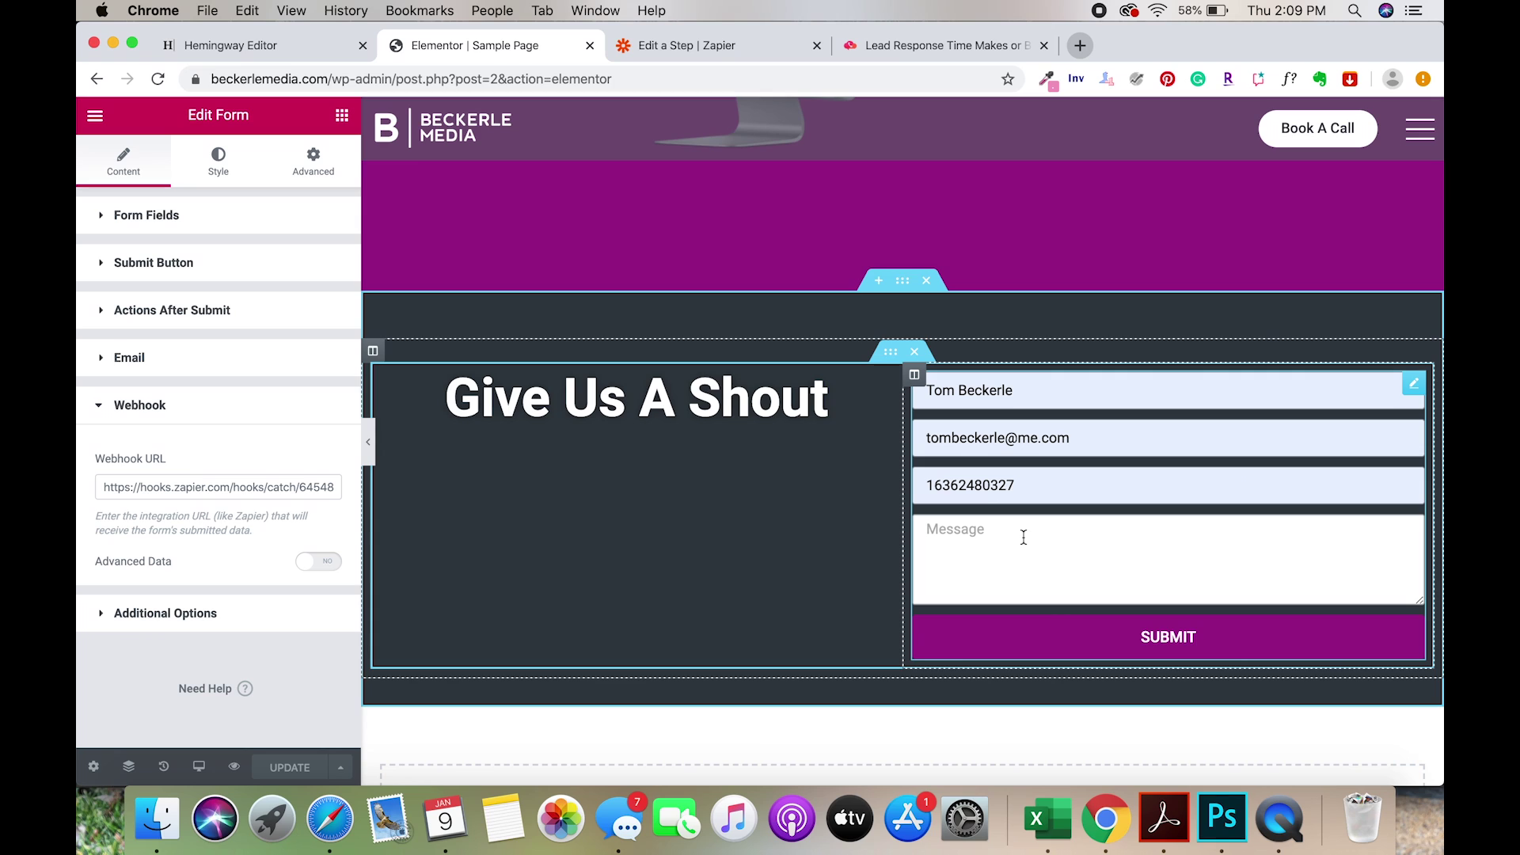
{"action": "type", "text": "test message"}
{"action": "left_click", "coordinate": [1142, 638]}
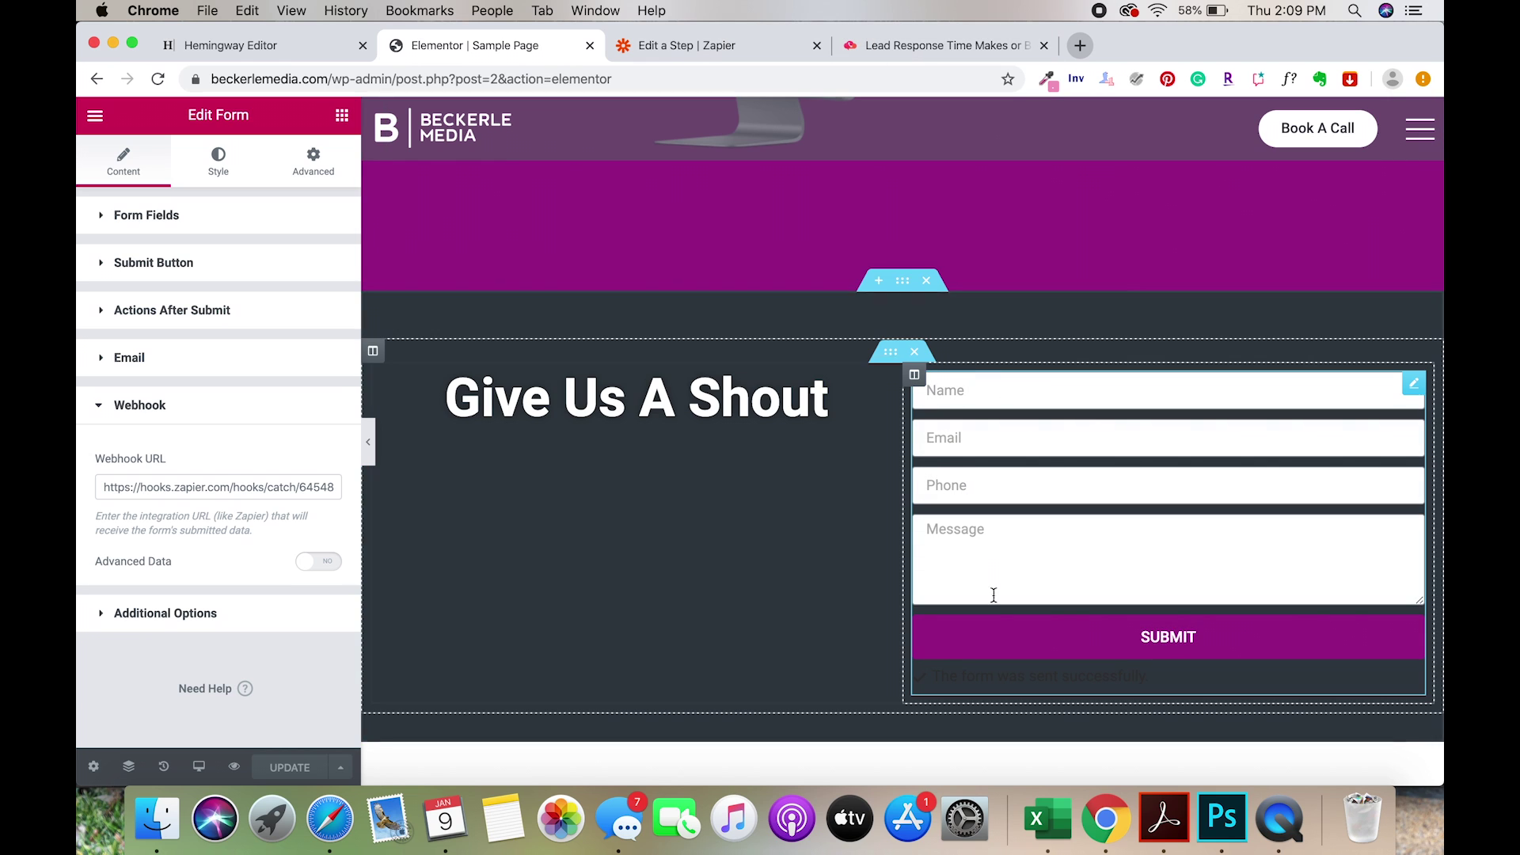
Expand the Hook A sample and review its fields, including 'test message' and form_name 'New Form'.
{"action": "left_click", "coordinate": [726, 44]}
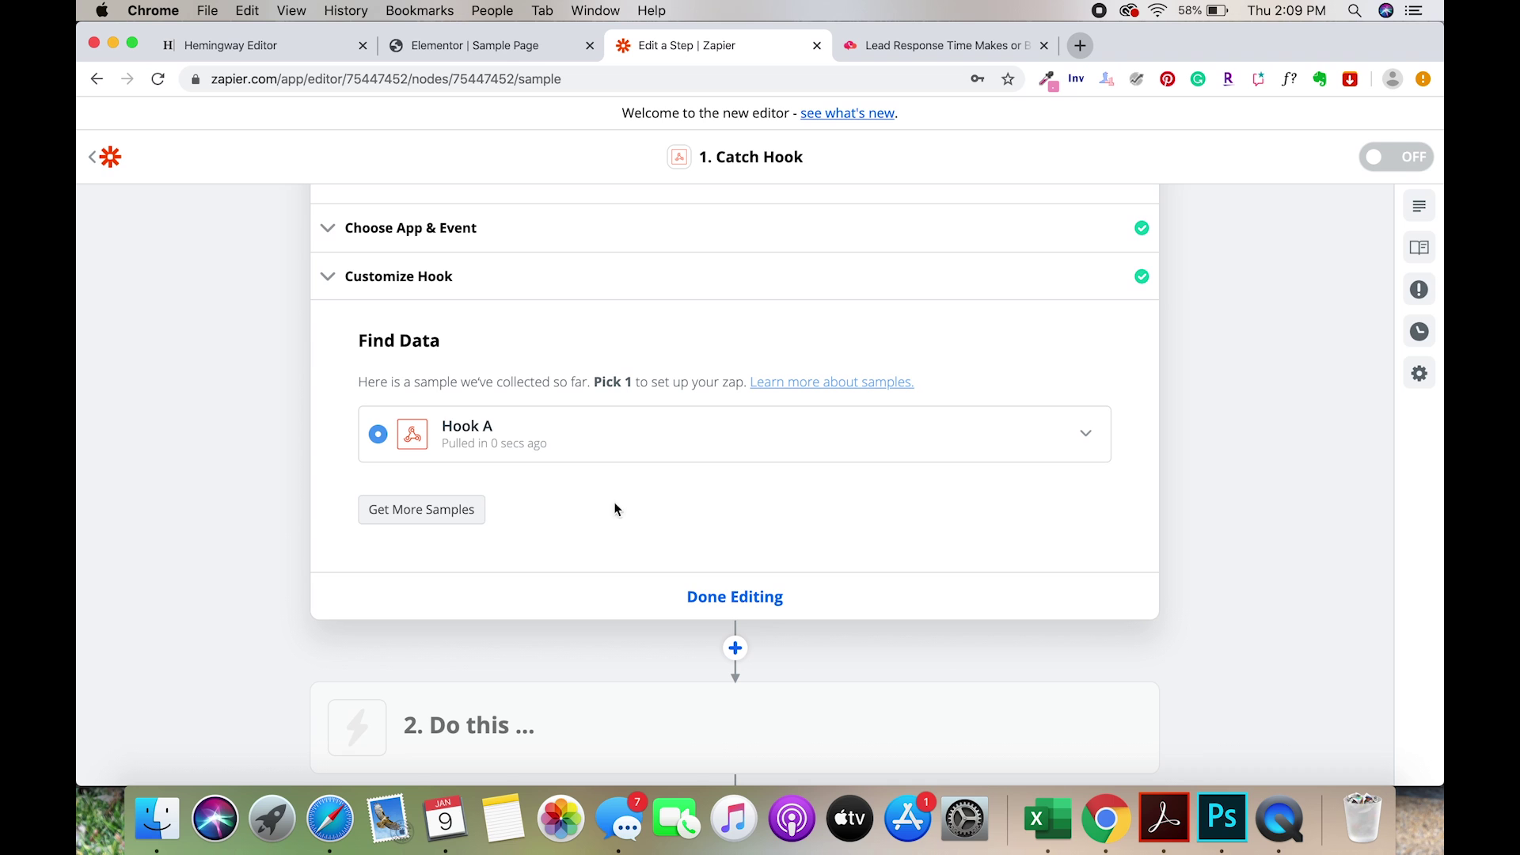
{"action": "left_click", "coordinate": [1085, 433]}
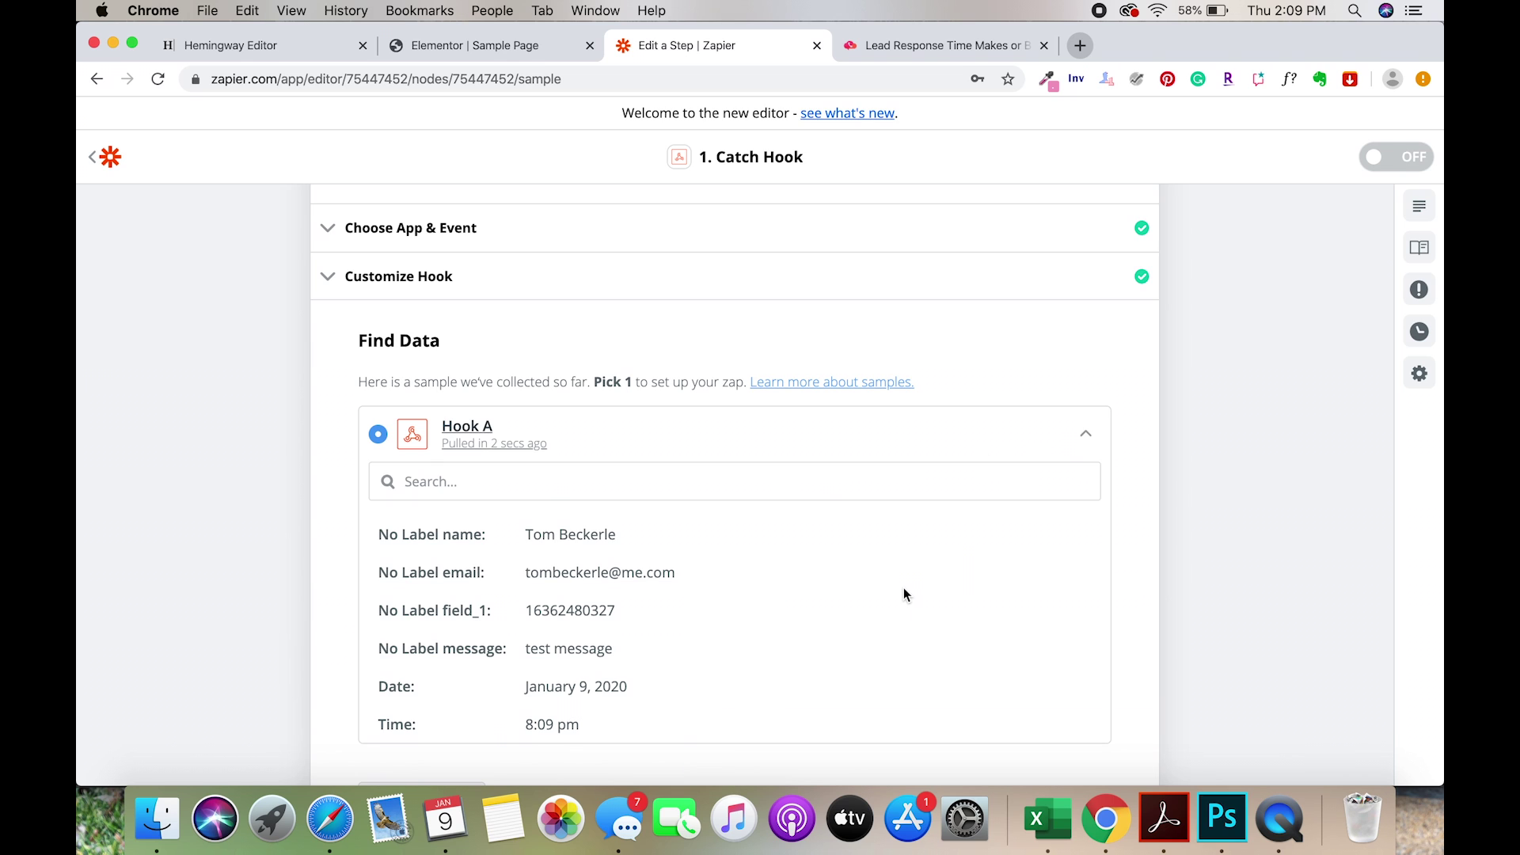
{"action": "scroll", "coordinate": [904, 590], "scroll_direction": "down", "scroll_amount": 6}
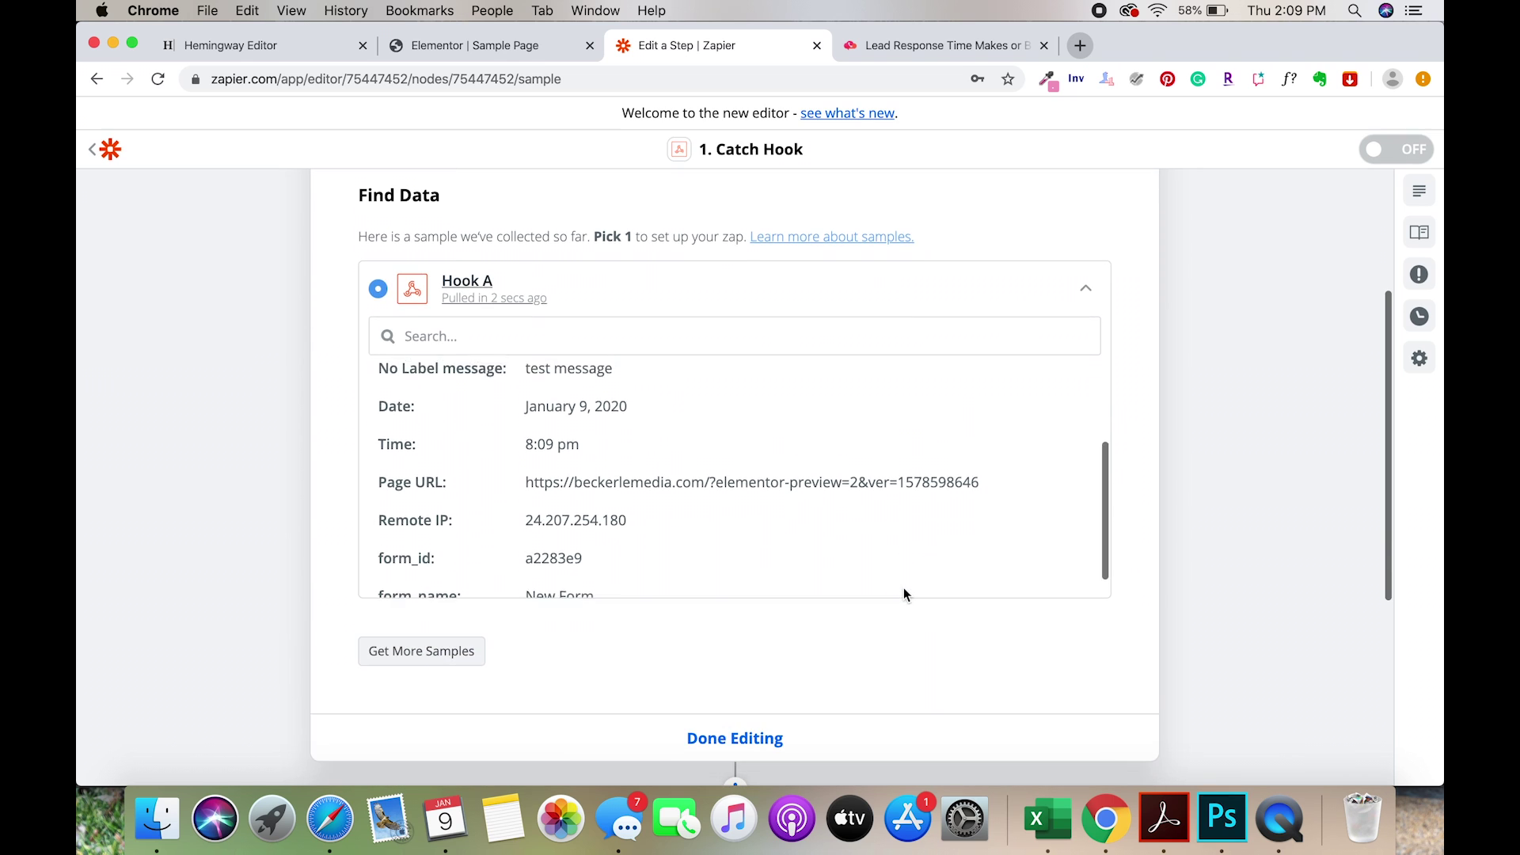
{"action": "scroll", "coordinate": [904, 589], "scroll_direction": "up", "scroll_amount": 4}
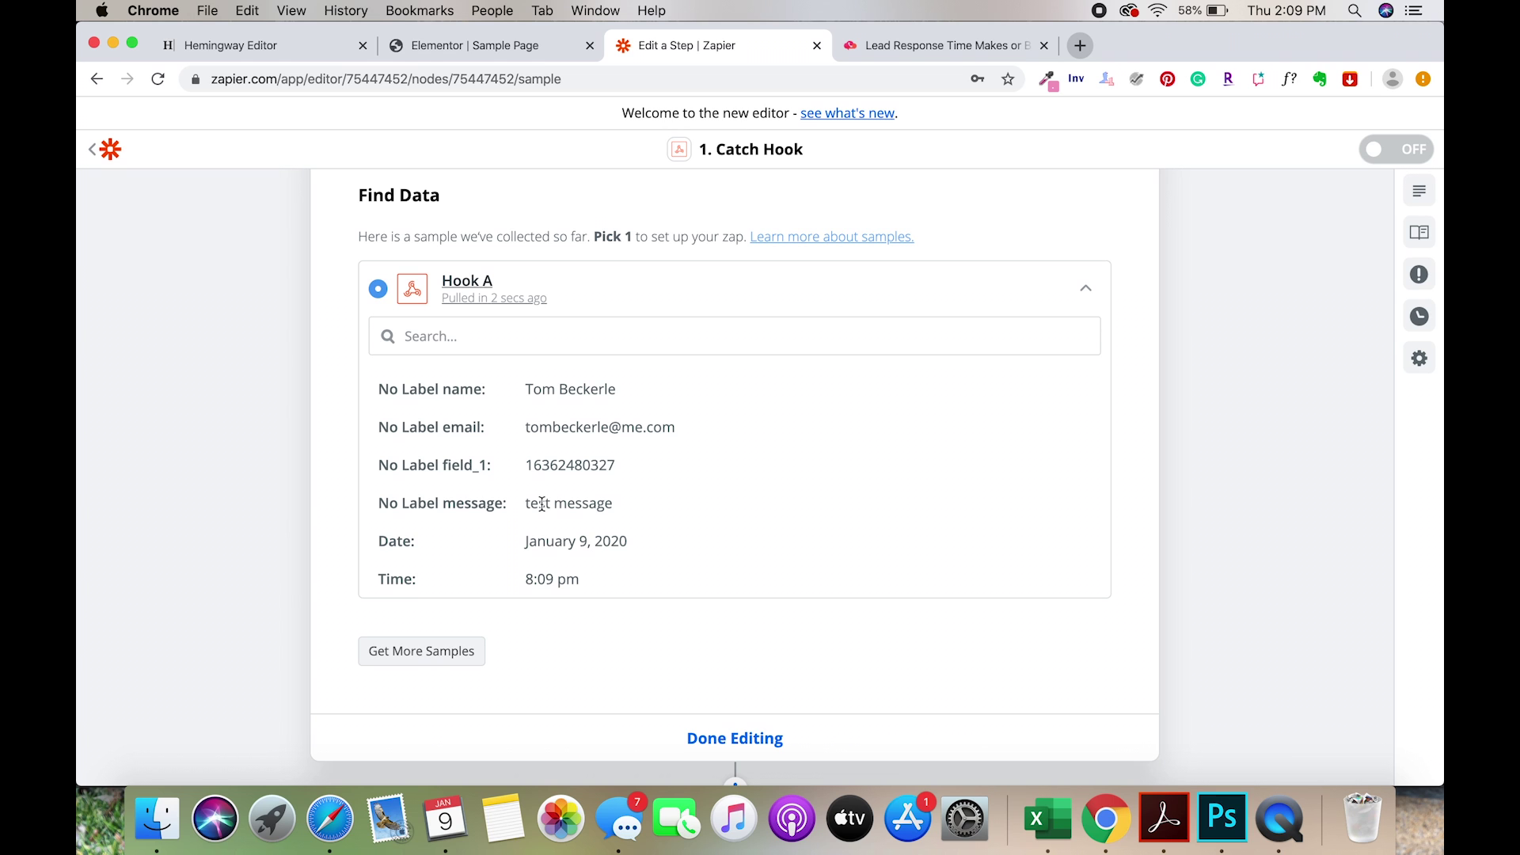
{"action": "scroll", "coordinate": [824, 511], "scroll_direction": "down", "scroll_amount": 5}
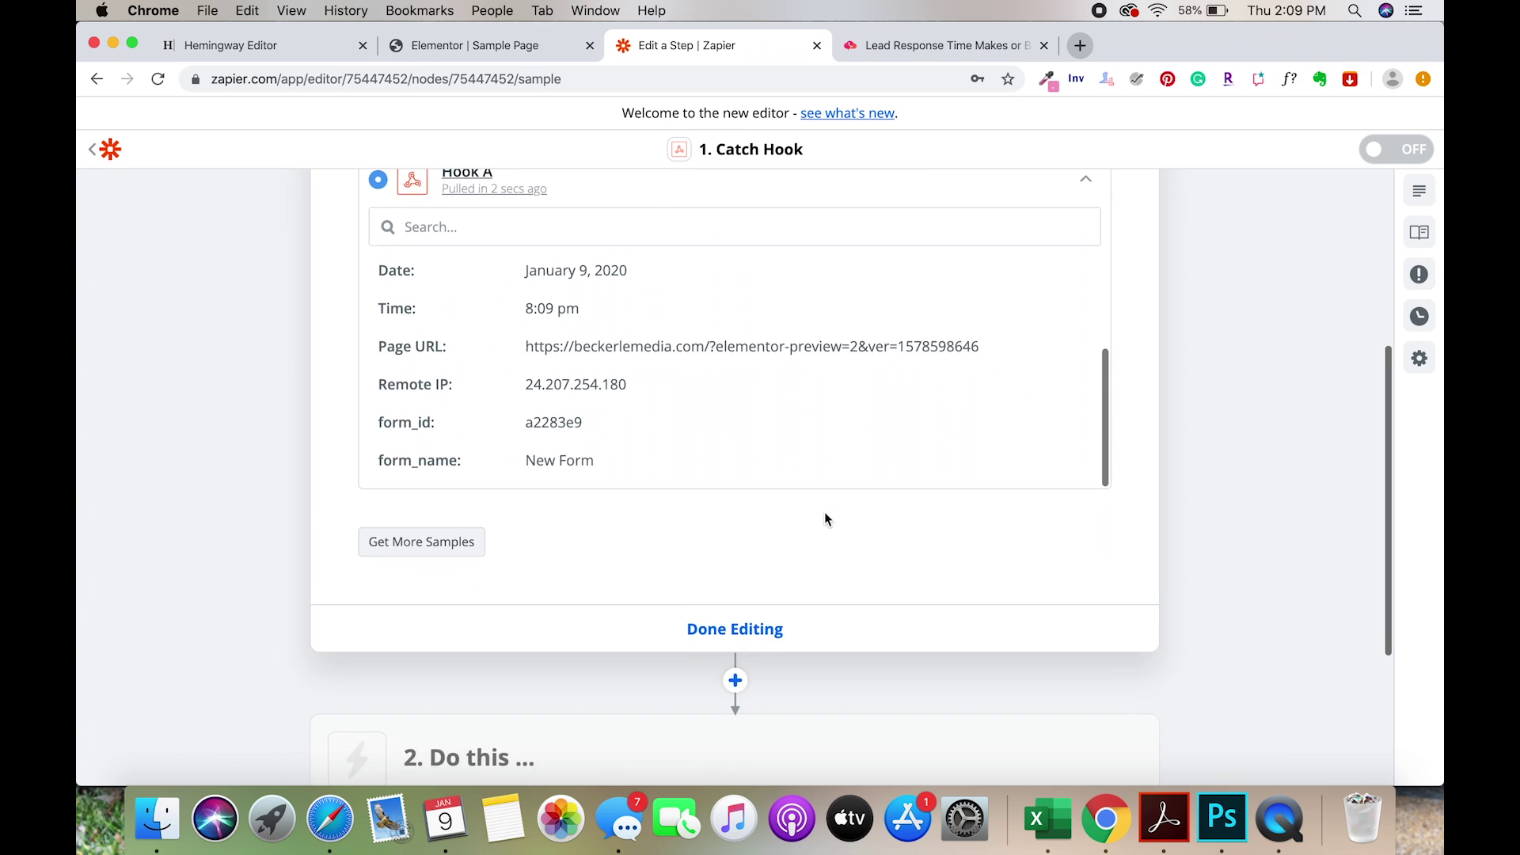
{"action": "scroll", "coordinate": [824, 511], "scroll_direction": "up", "scroll_amount": 4}
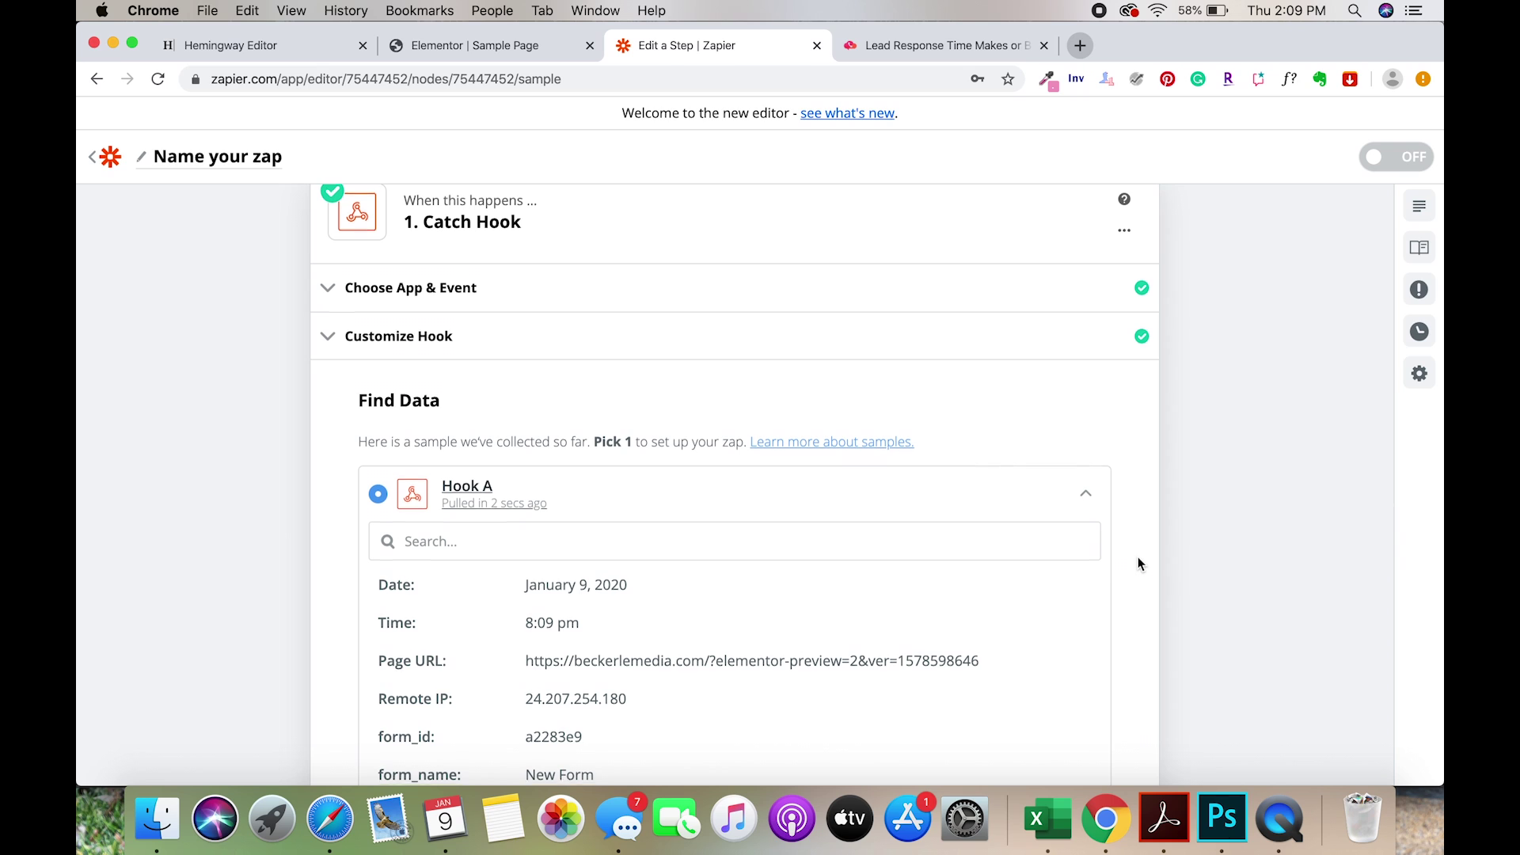
{"action": "scroll", "coordinate": [1137, 557], "scroll_direction": "down", "scroll_amount": 4}
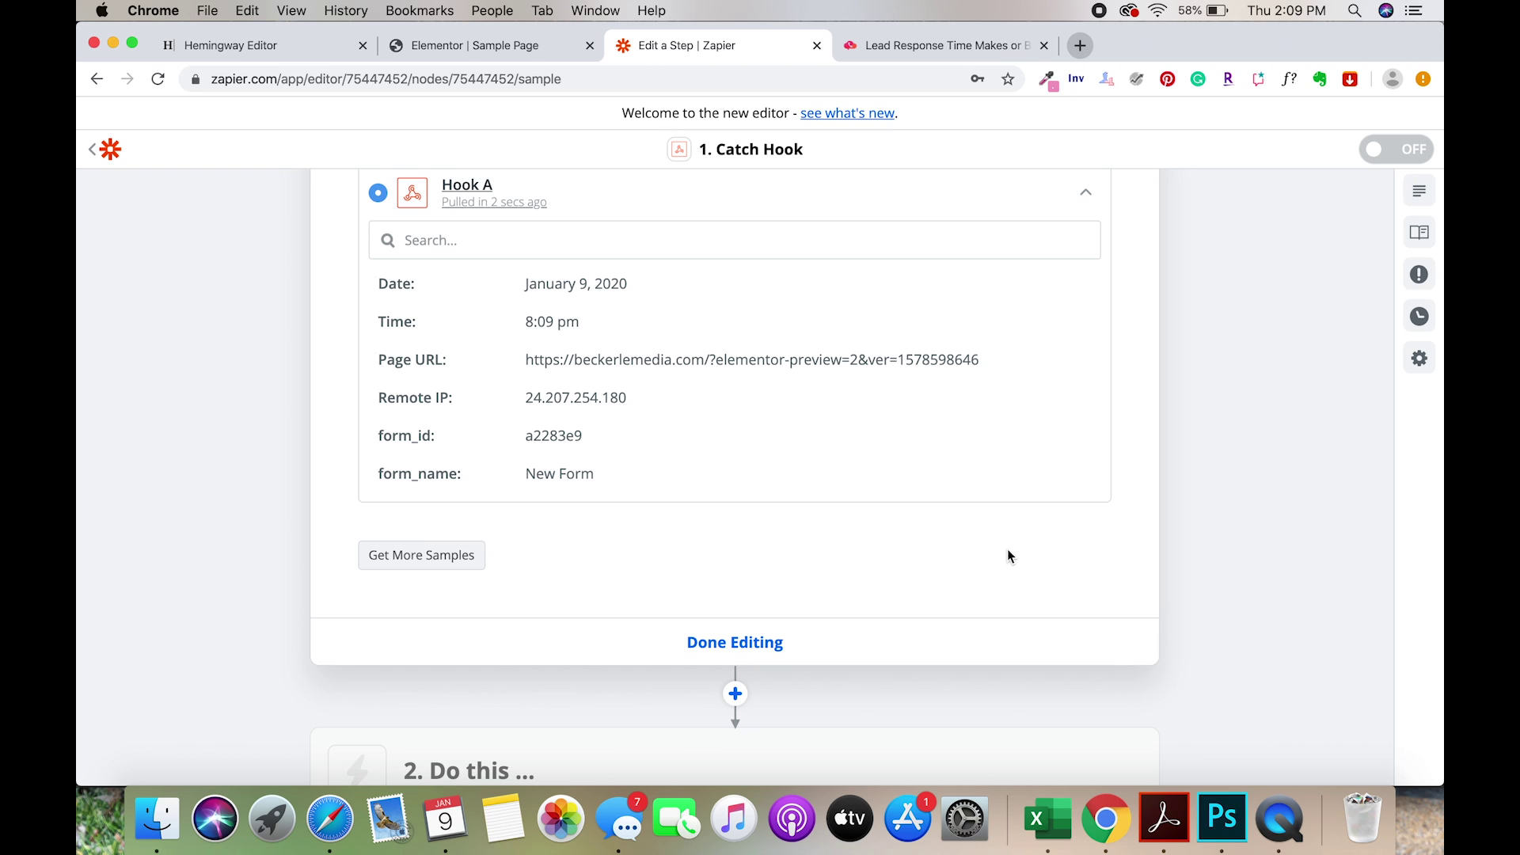
{"action": "scroll", "coordinate": [1007, 556], "scroll_direction": "down", "scroll_amount": 1}
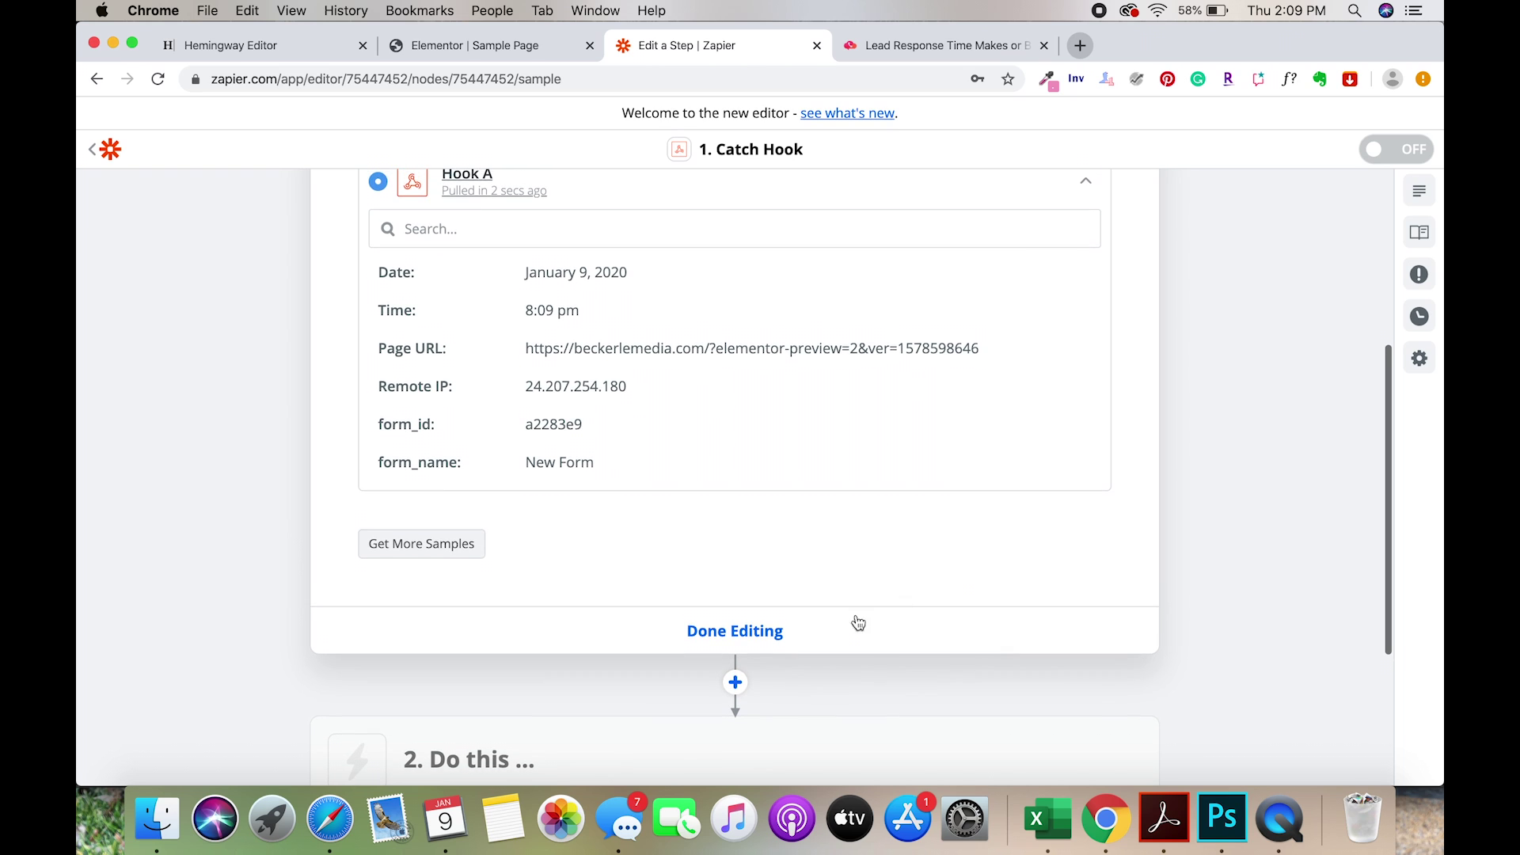
Finish the Catch Hook trigger and add an SMS by Zapier action with the Send SMS event.
{"action": "left_click", "coordinate": [741, 632]}
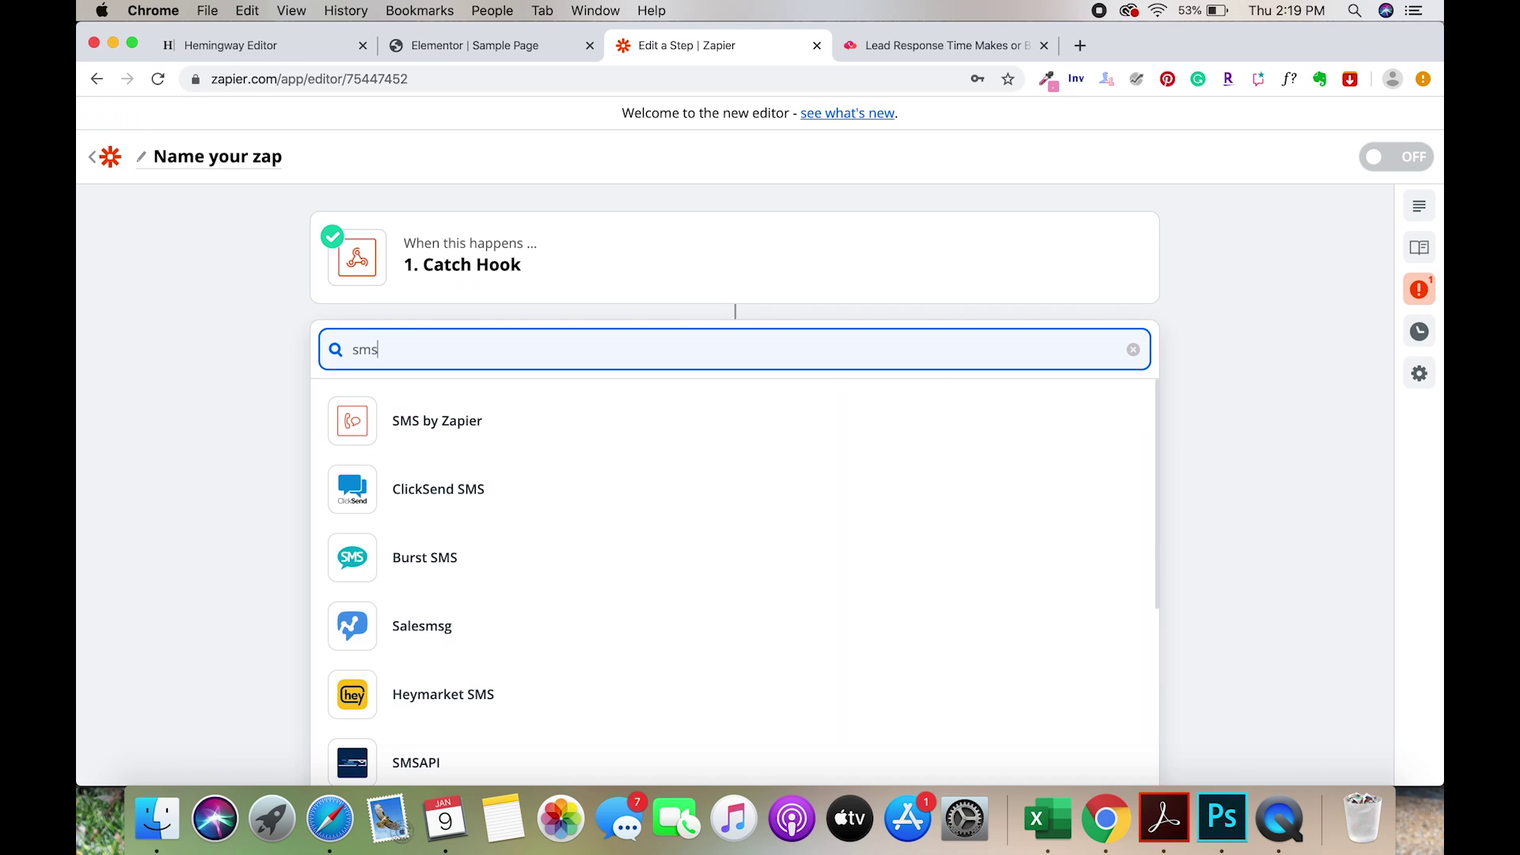
{"action": "left_click", "coordinate": [479, 425]}
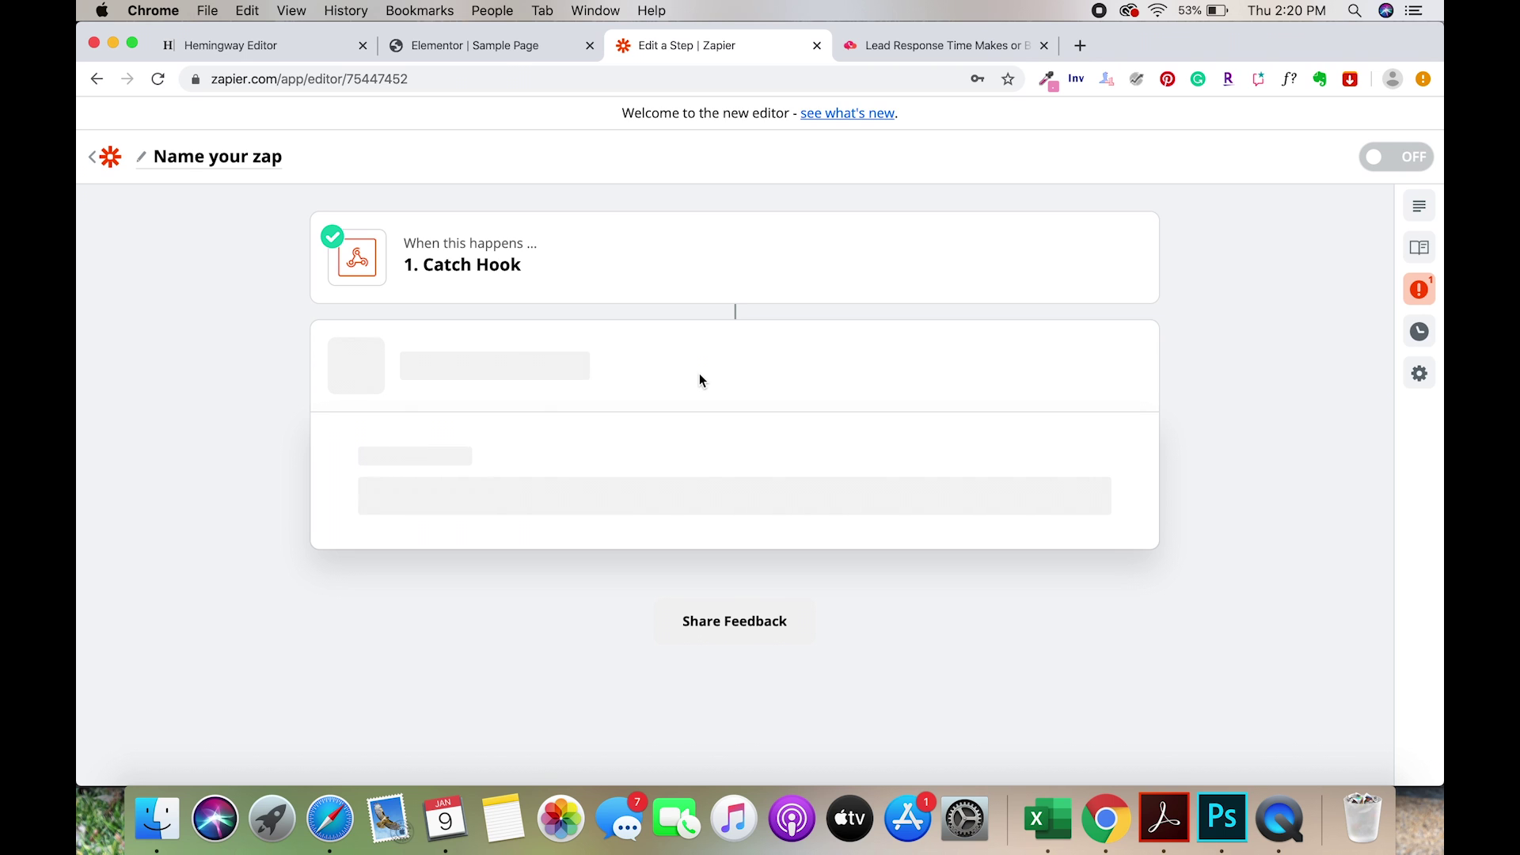
{"action": "scroll", "coordinate": [808, 614], "scroll_direction": "down", "scroll_amount": 2}
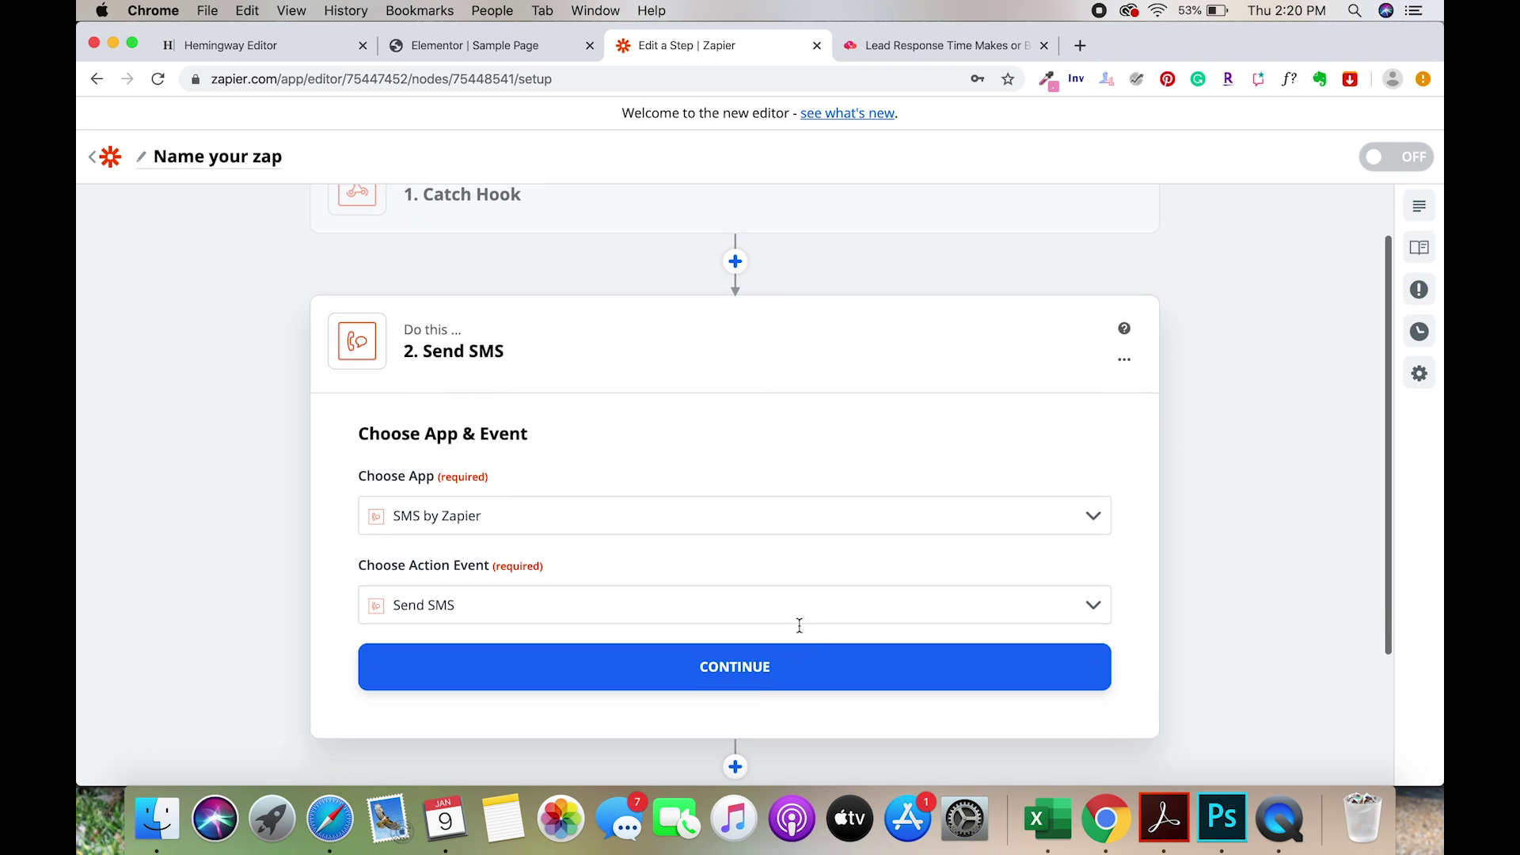
{"action": "left_click", "coordinate": [749, 673]}
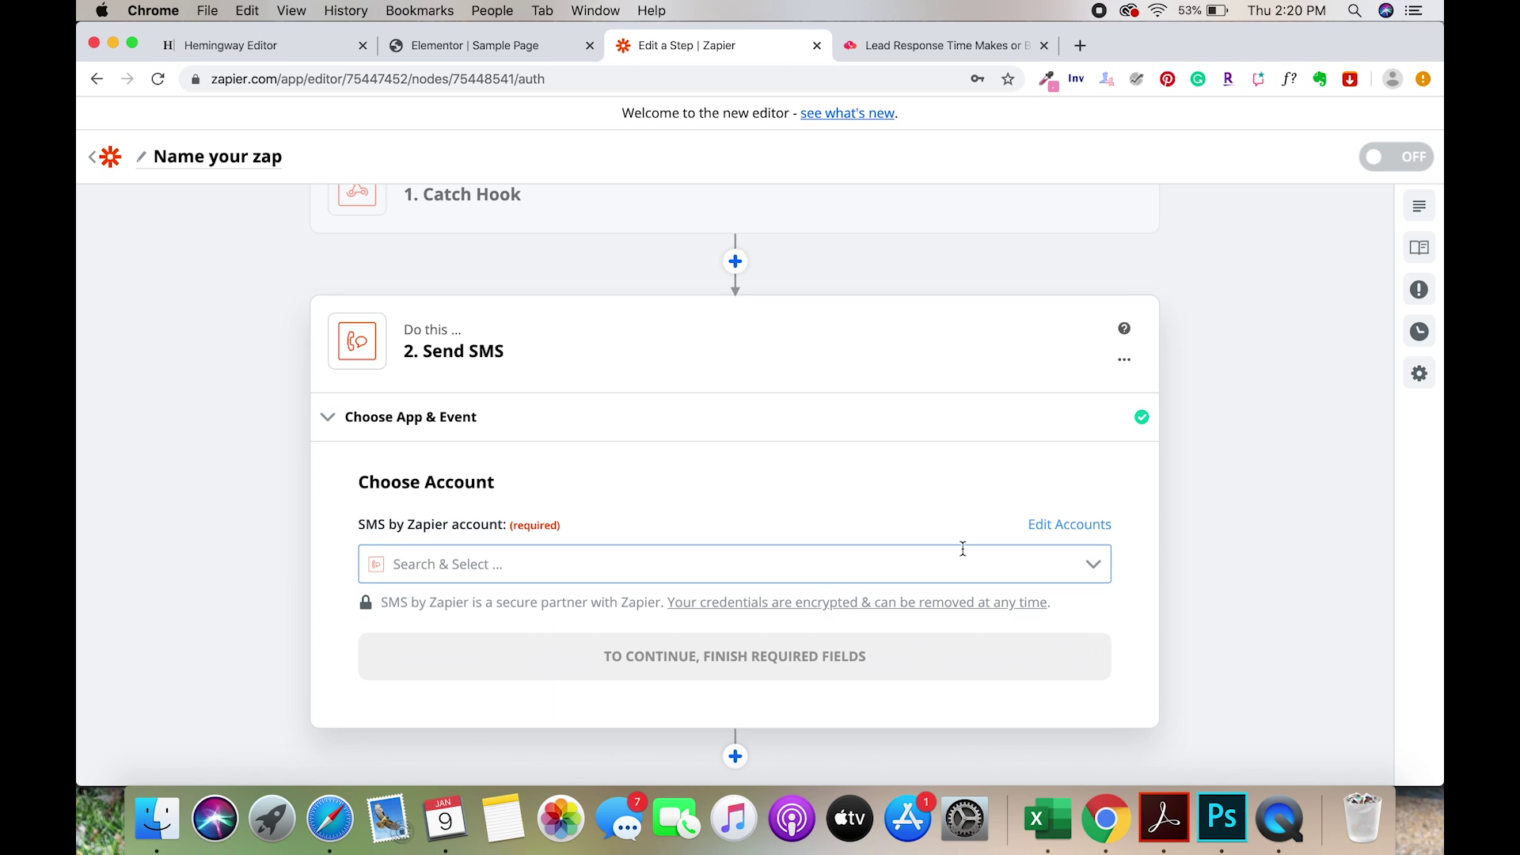
Select the SMS account for the Send SMS step and continue.
{"action": "left_click", "coordinate": [1091, 564]}
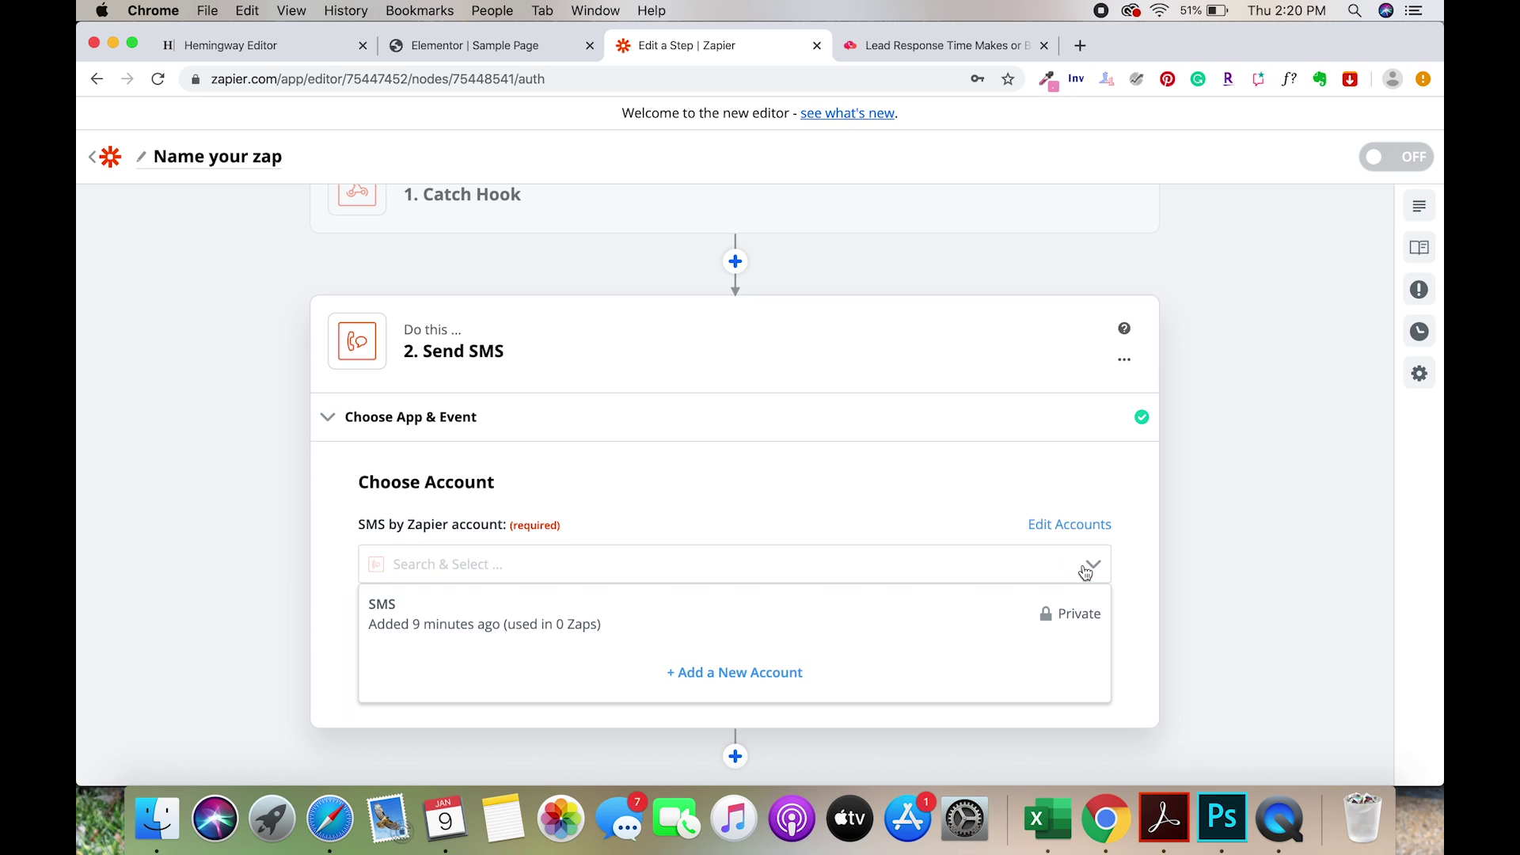
{"action": "left_click", "coordinate": [617, 625]}
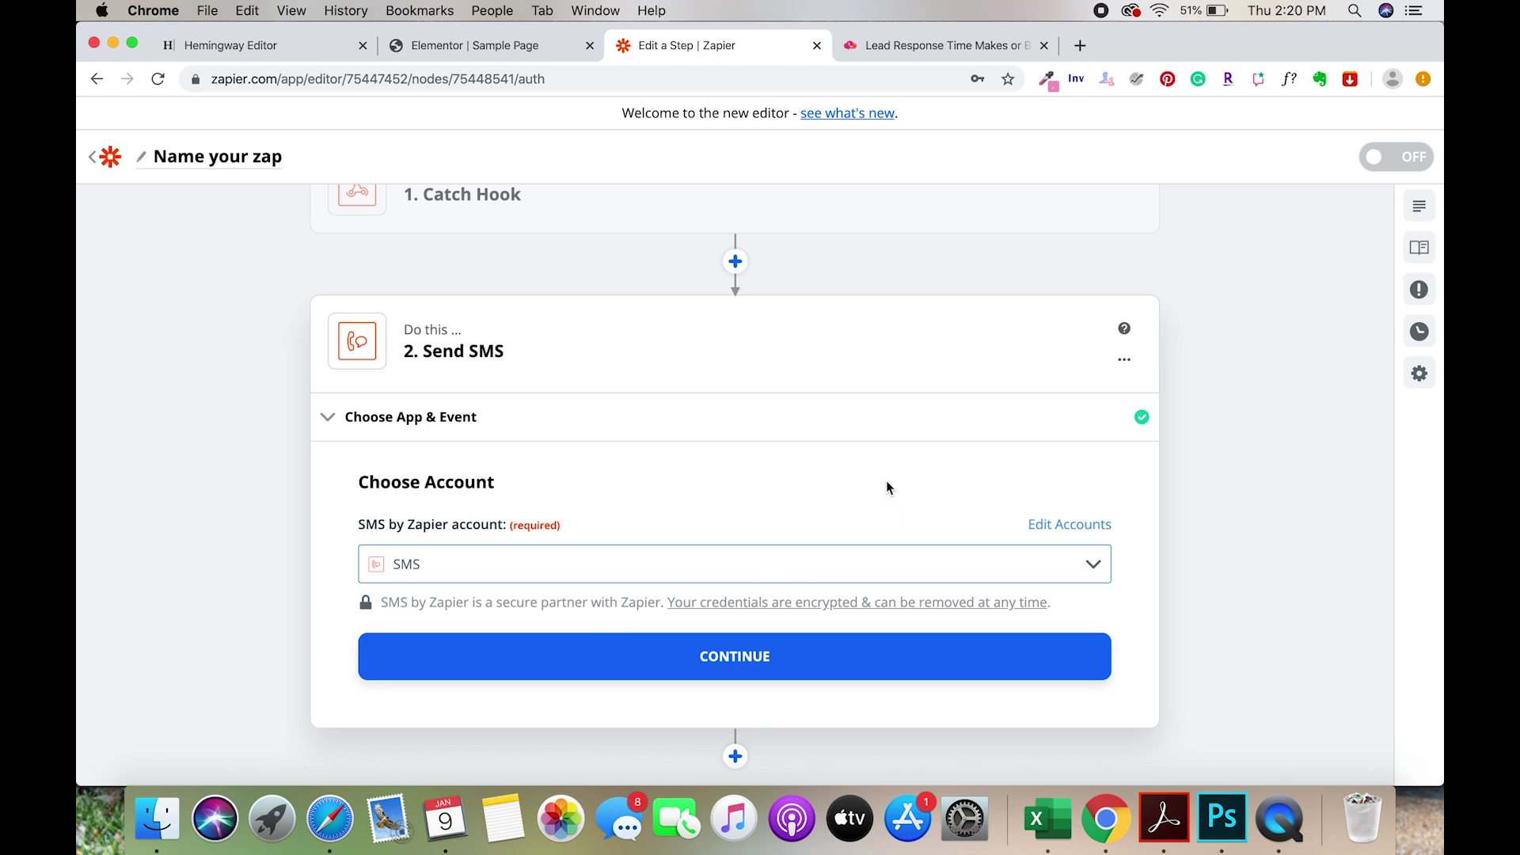
{"action": "scroll", "coordinate": [887, 486], "scroll_direction": "down", "scroll_amount": 1}
{"action": "left_click", "coordinate": [750, 625]}
Dismiss the test SMS notification and advance to the Customize Sms fields.
{"action": "mouse_move", "coordinate": [1286, 85]}
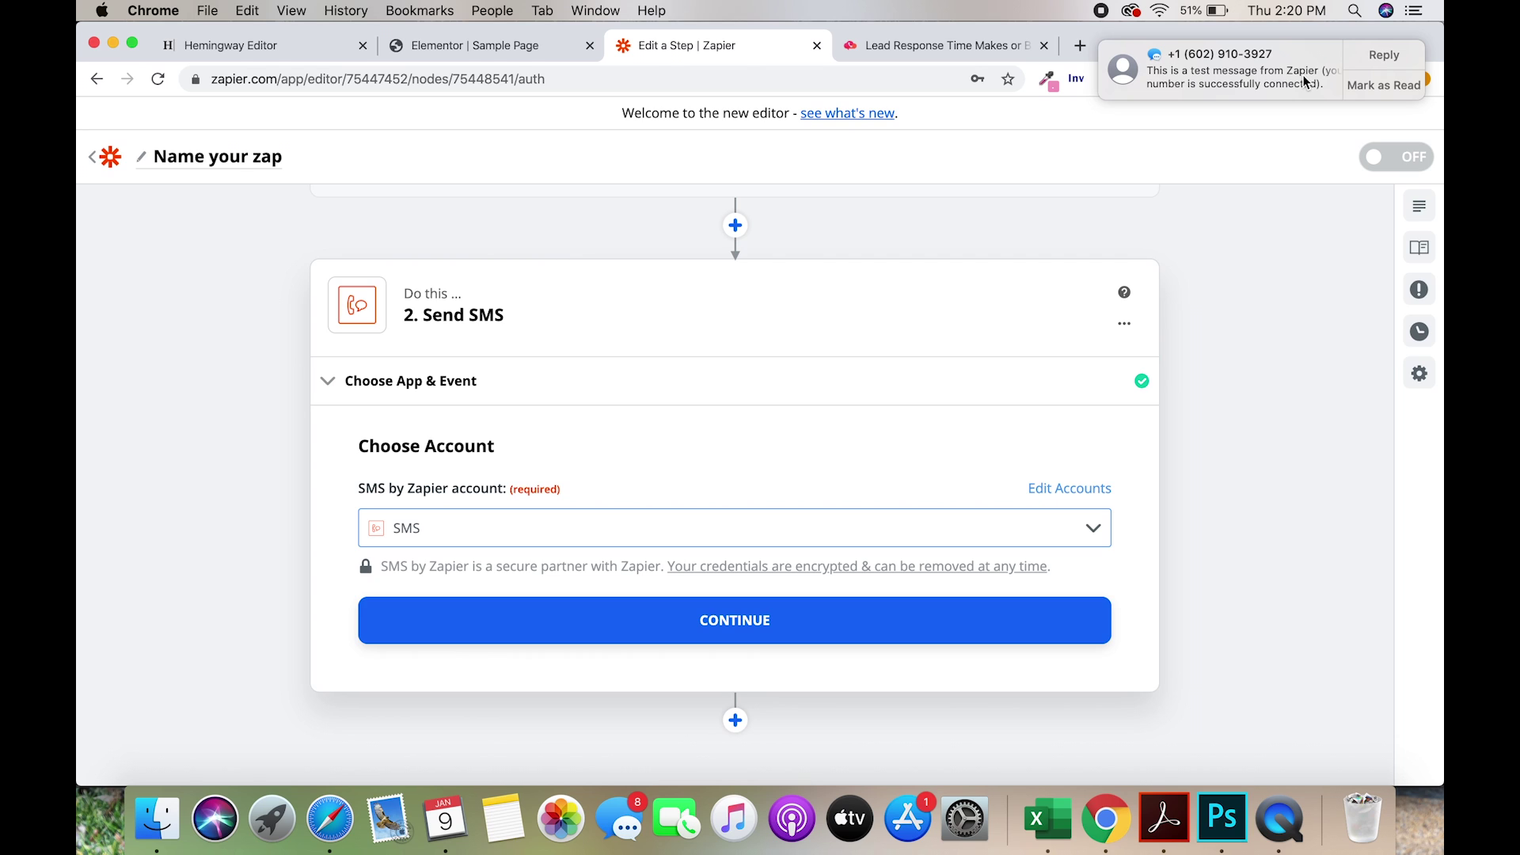
{"action": "left_click", "coordinate": [1305, 81]}
{"action": "left_click", "coordinate": [735, 617]}
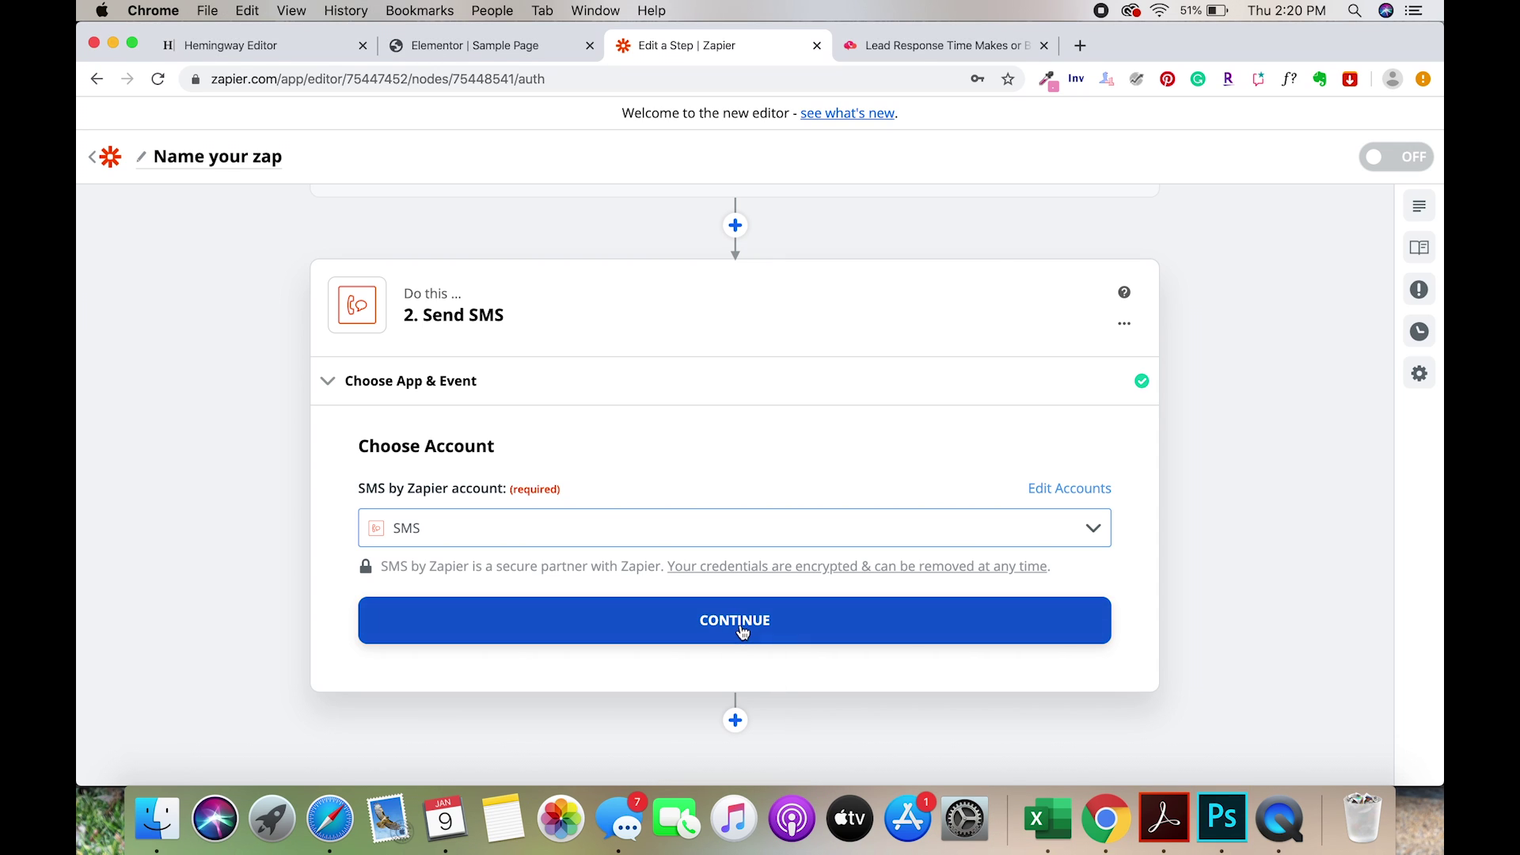
{"action": "left_click", "coordinate": [742, 630]}
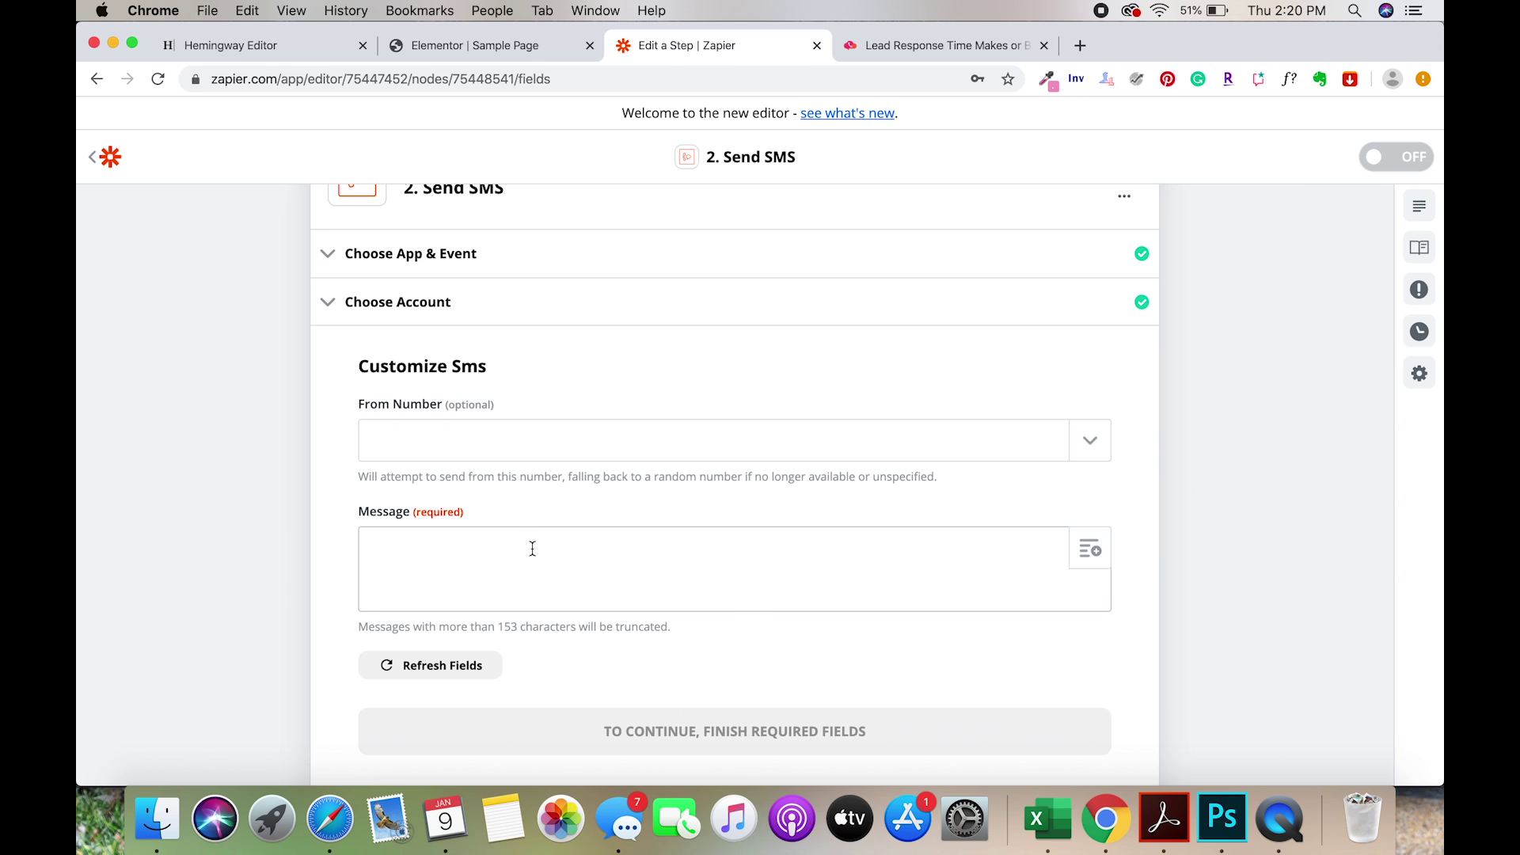
Insert the form's name and phone fields into the SMS message, ending with a new line.
{"action": "left_click", "coordinate": [1087, 550]}
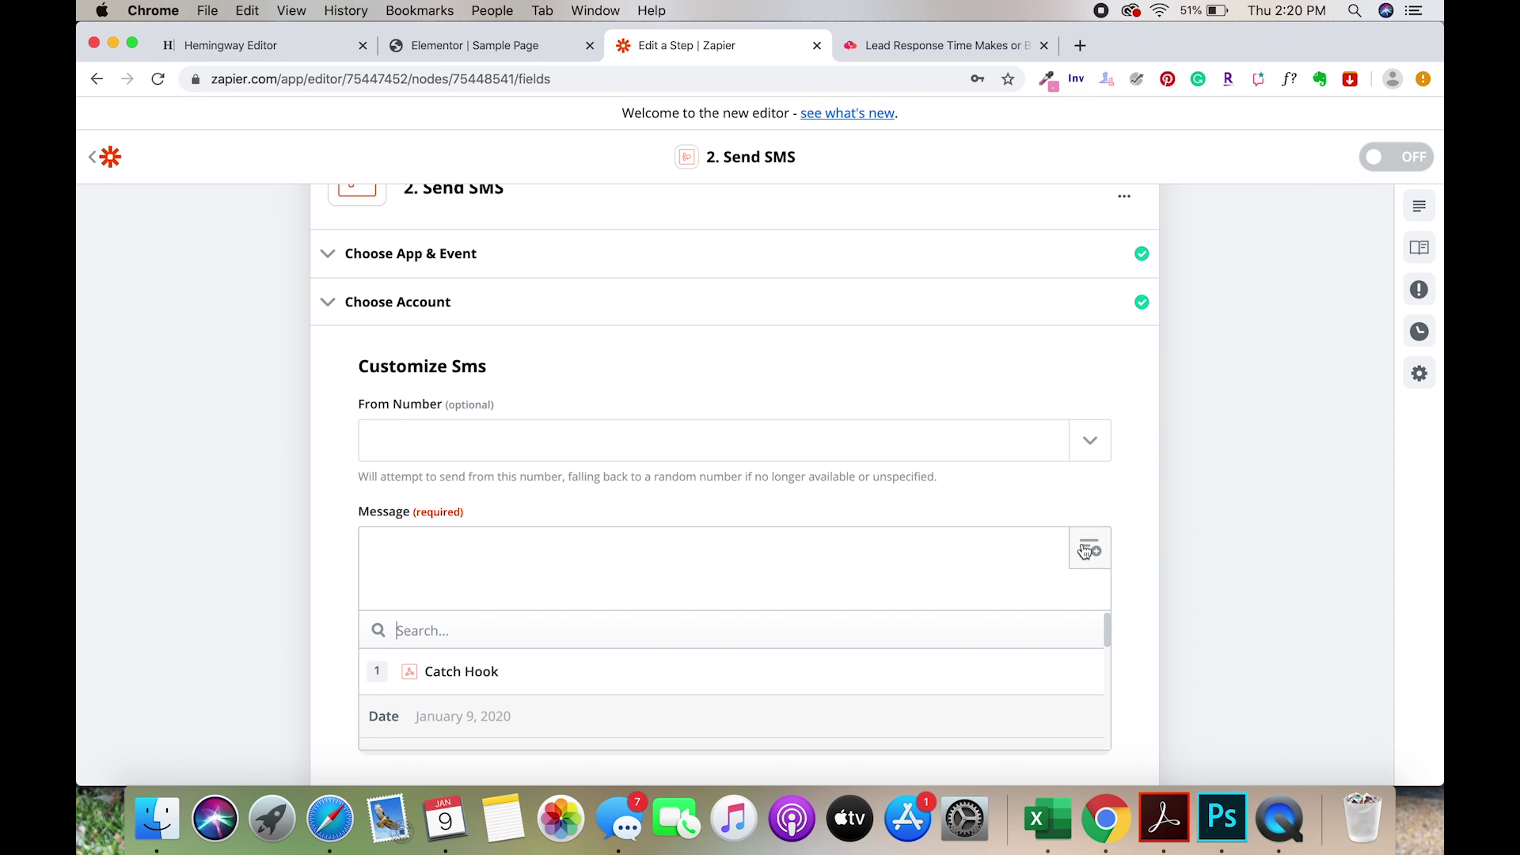
{"action": "scroll", "coordinate": [878, 553], "scroll_direction": "down", "scroll_amount": 2}
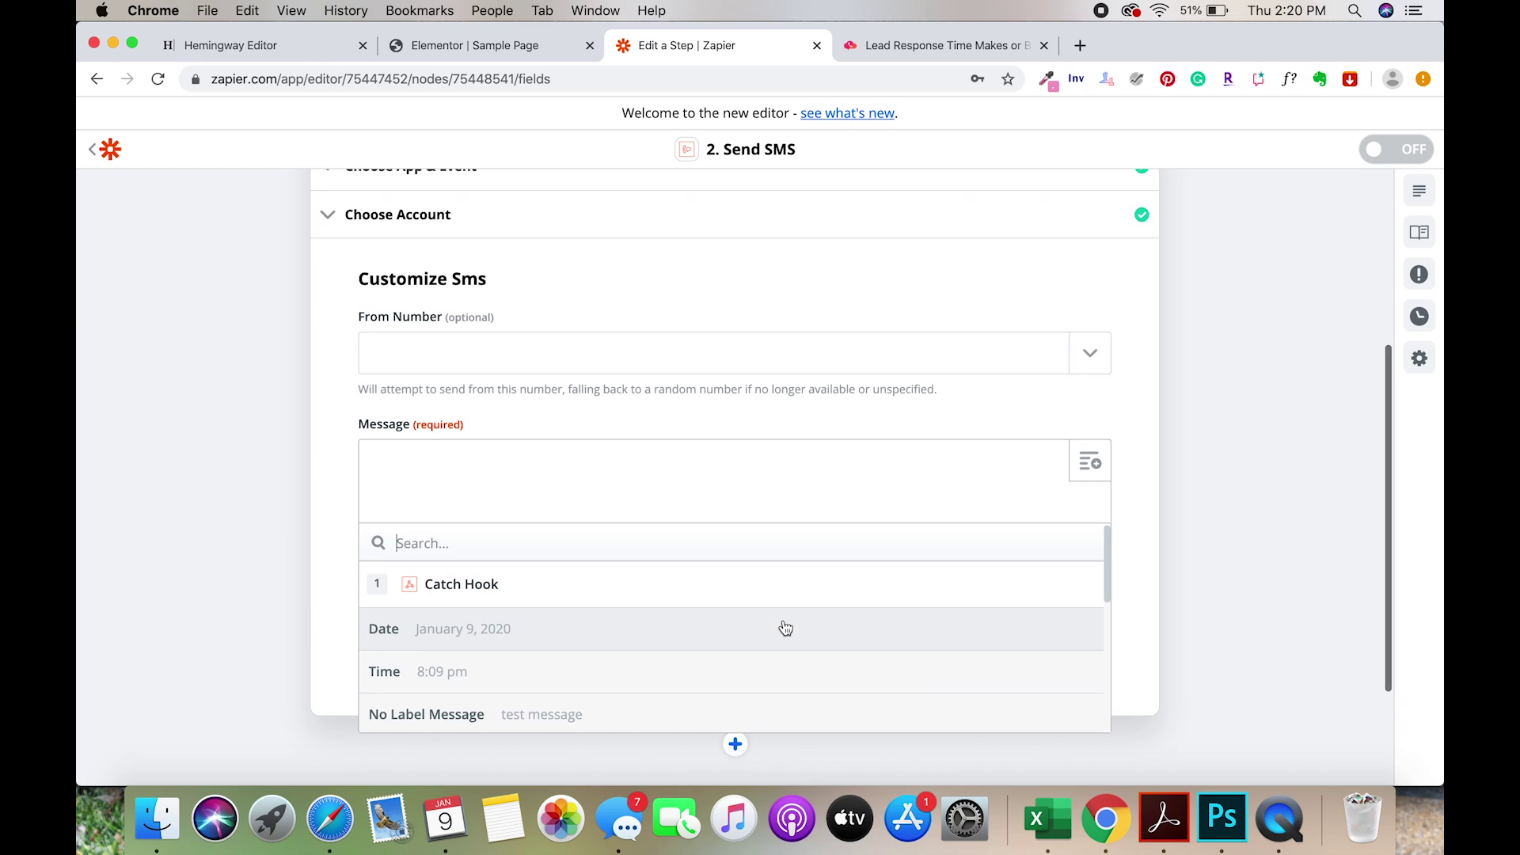
{"action": "scroll", "coordinate": [786, 627], "scroll_direction": "down", "scroll_amount": 2}
{"action": "scroll", "coordinate": [786, 628], "scroll_direction": "down", "scroll_amount": 1}
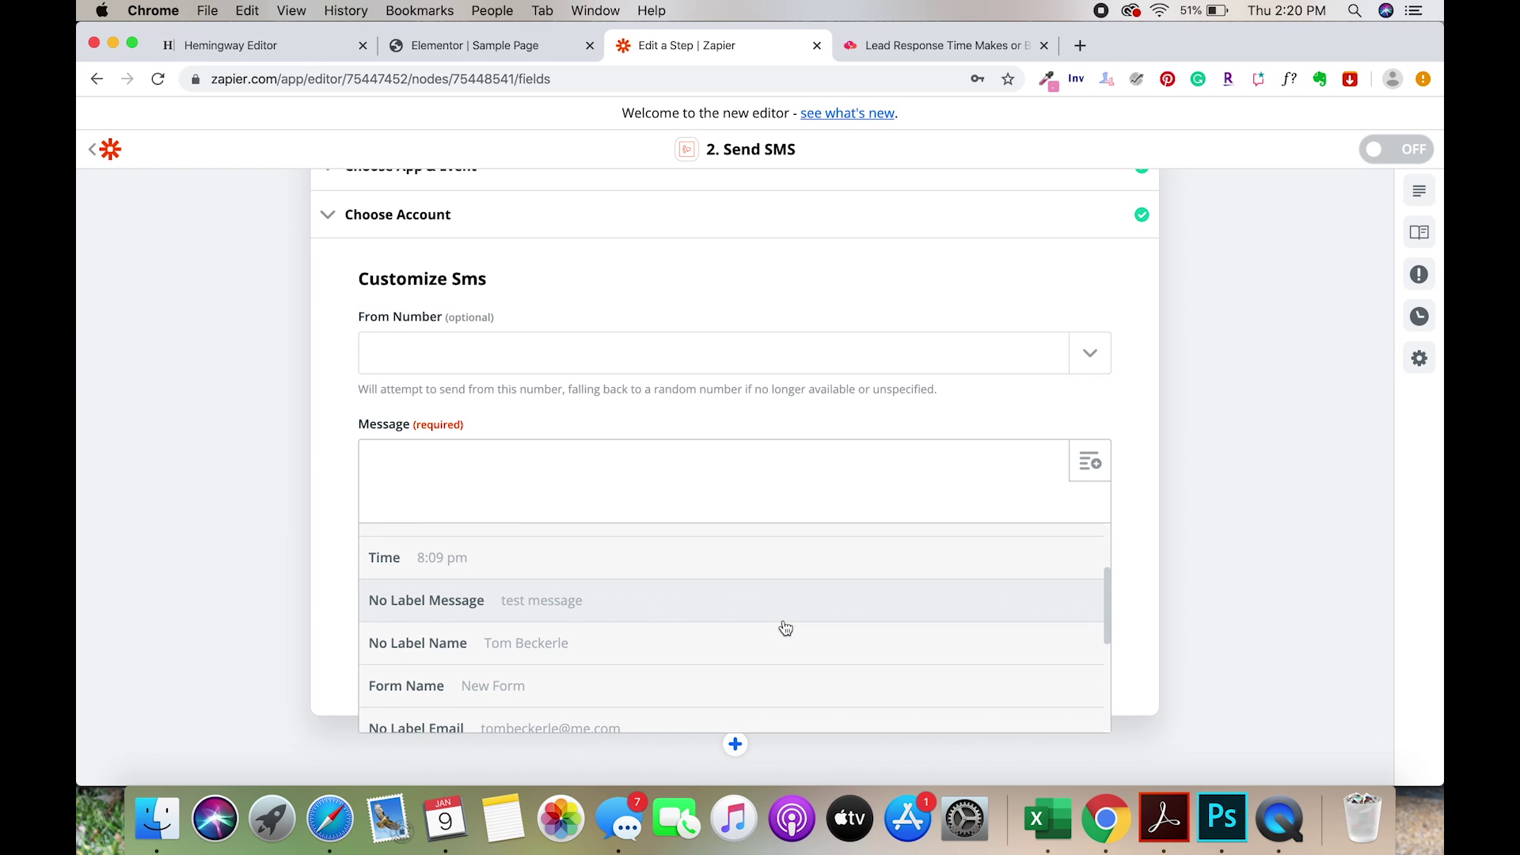
{"action": "left_click", "coordinate": [723, 642]}
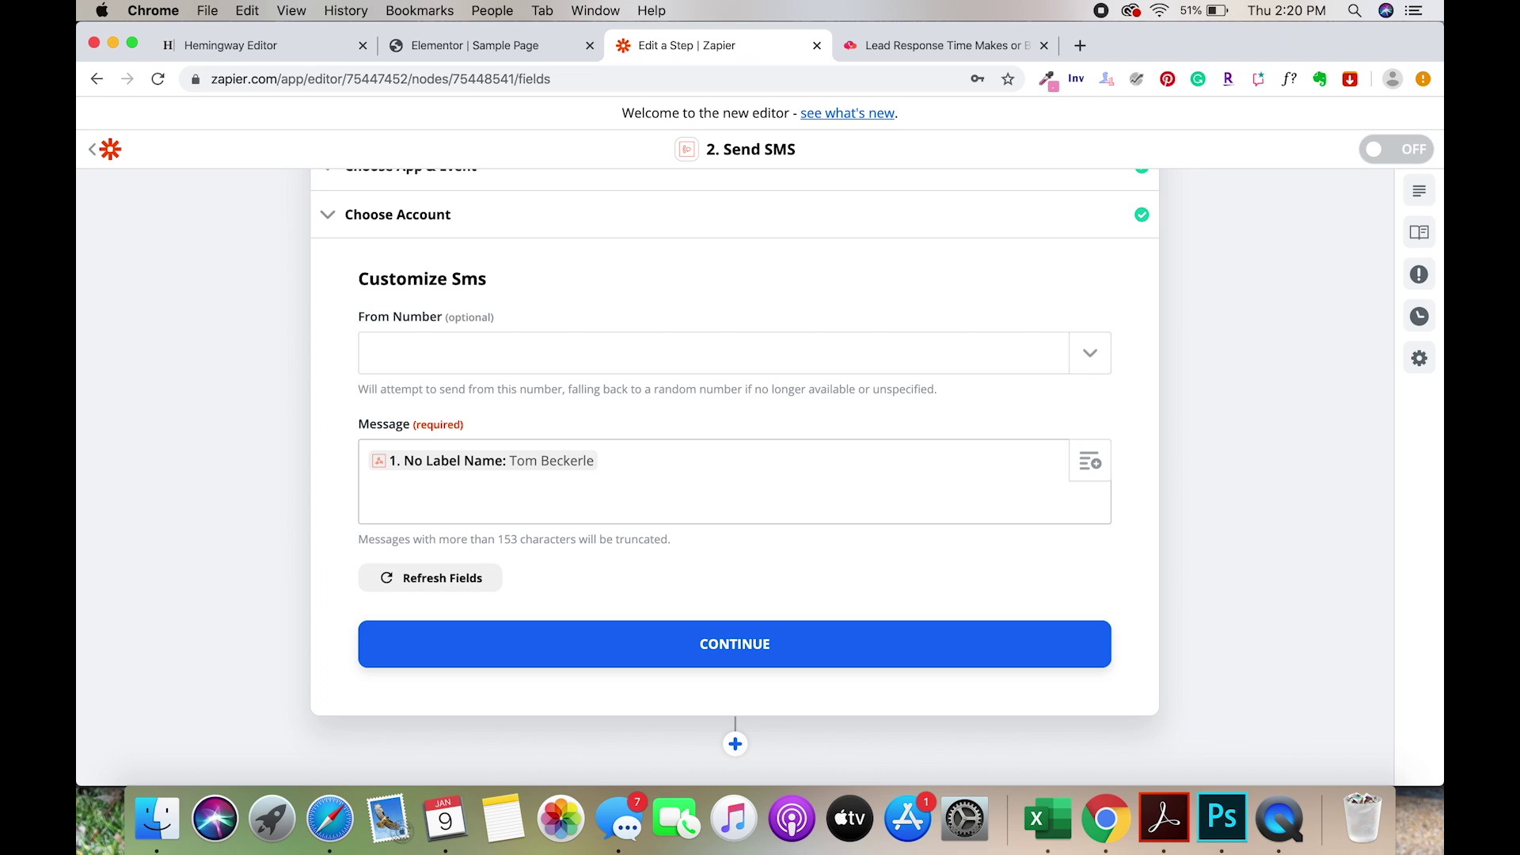
{"action": "left_click", "coordinate": [1089, 462]}
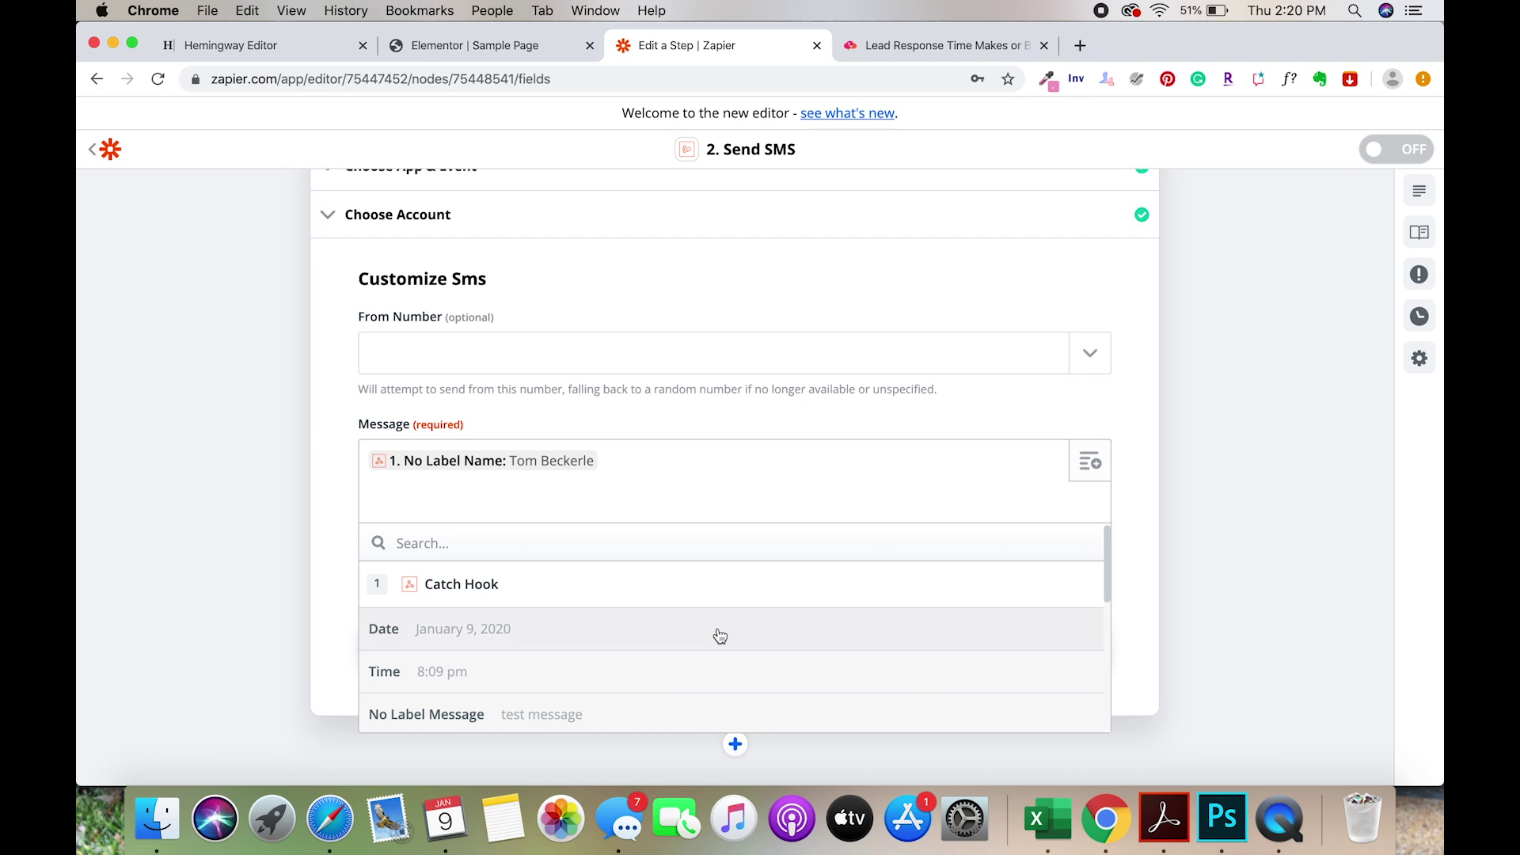
{"action": "scroll", "coordinate": [671, 678], "scroll_direction": "down", "scroll_amount": 3}
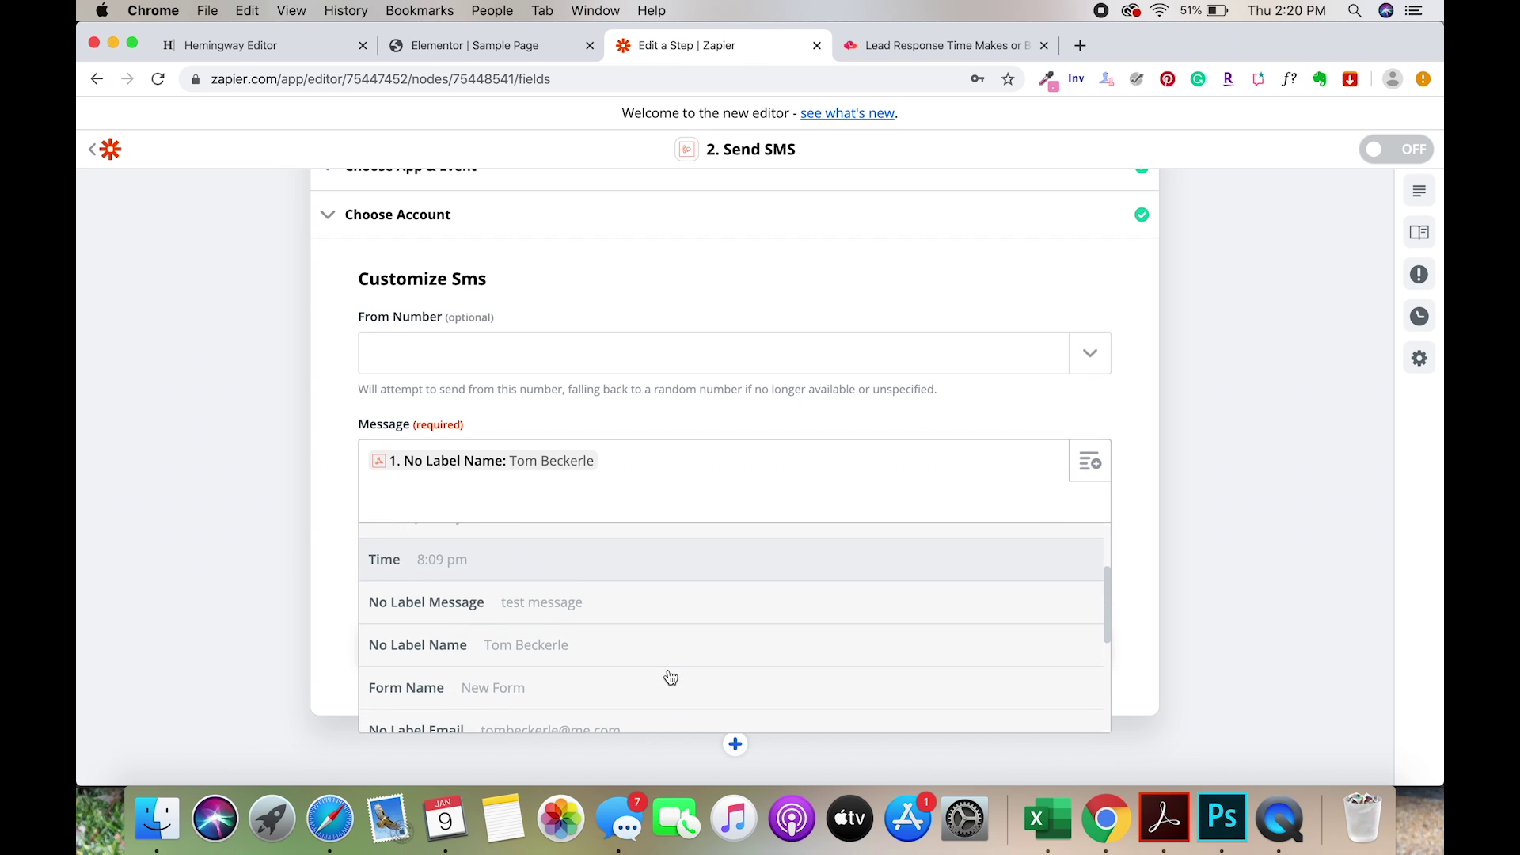
{"action": "scroll", "coordinate": [671, 678], "scroll_direction": "down", "scroll_amount": 2}
{"action": "left_click", "coordinate": [645, 679]}
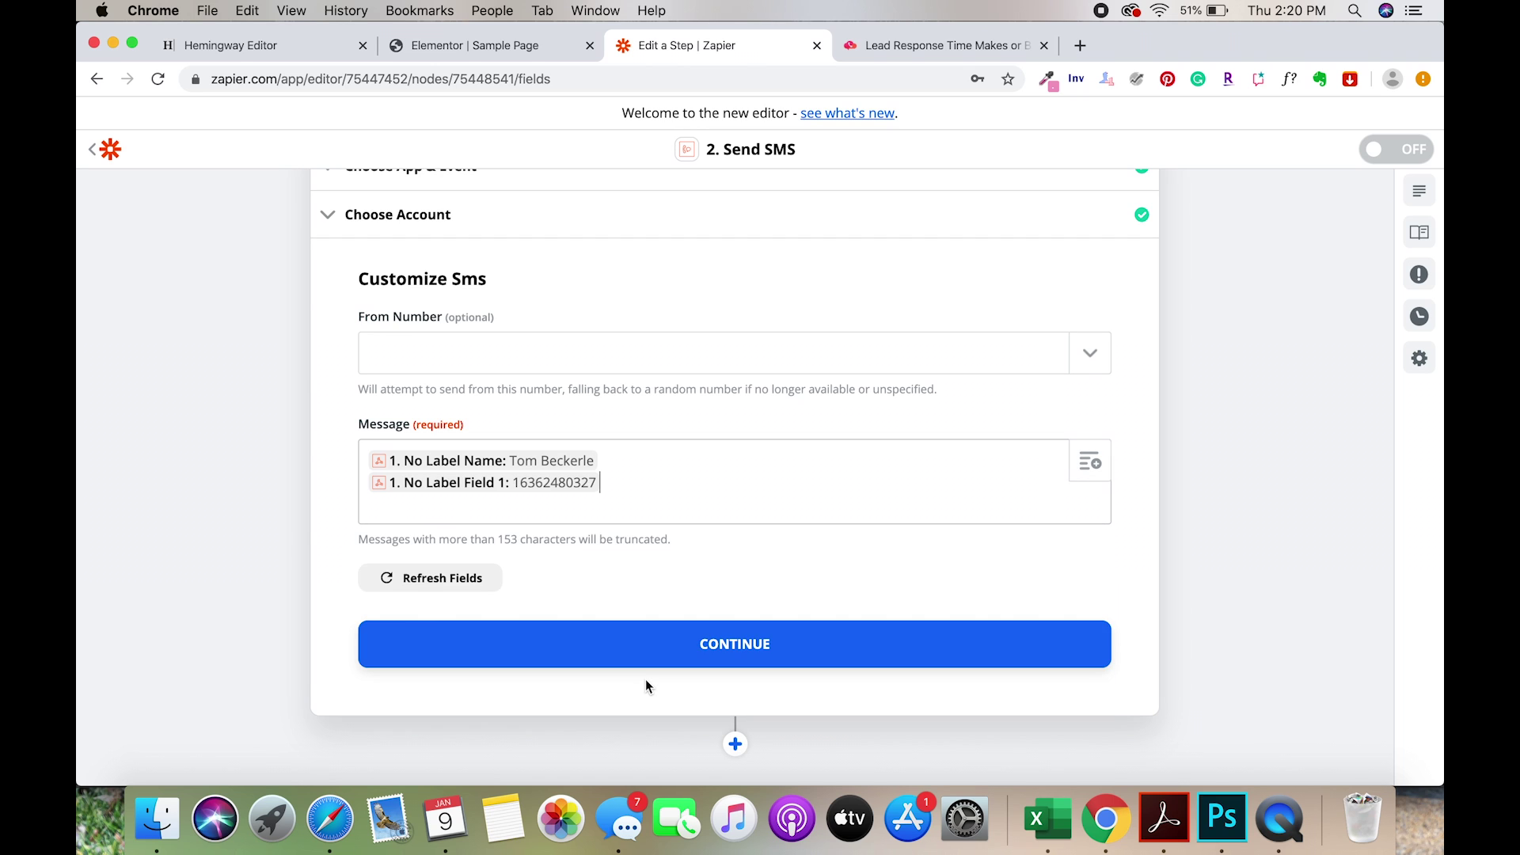
{"action": "key", "text": "Return"}
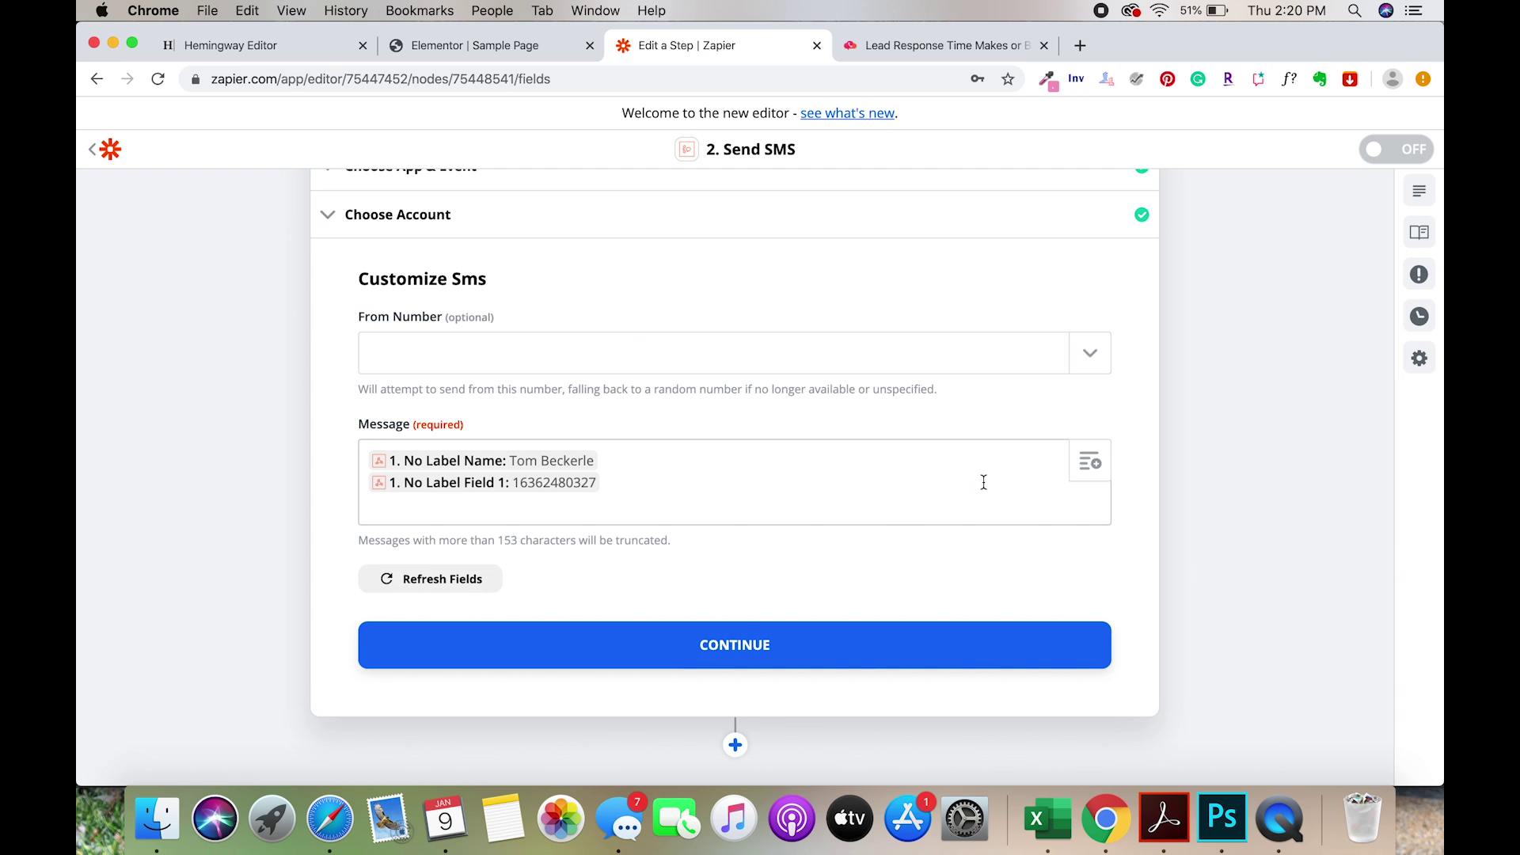
Add the form's email and message fields to the SMS message on separate lines.
{"action": "left_click", "coordinate": [1089, 462]}
{"action": "scroll", "coordinate": [643, 641], "scroll_direction": "down", "scroll_amount": 2}
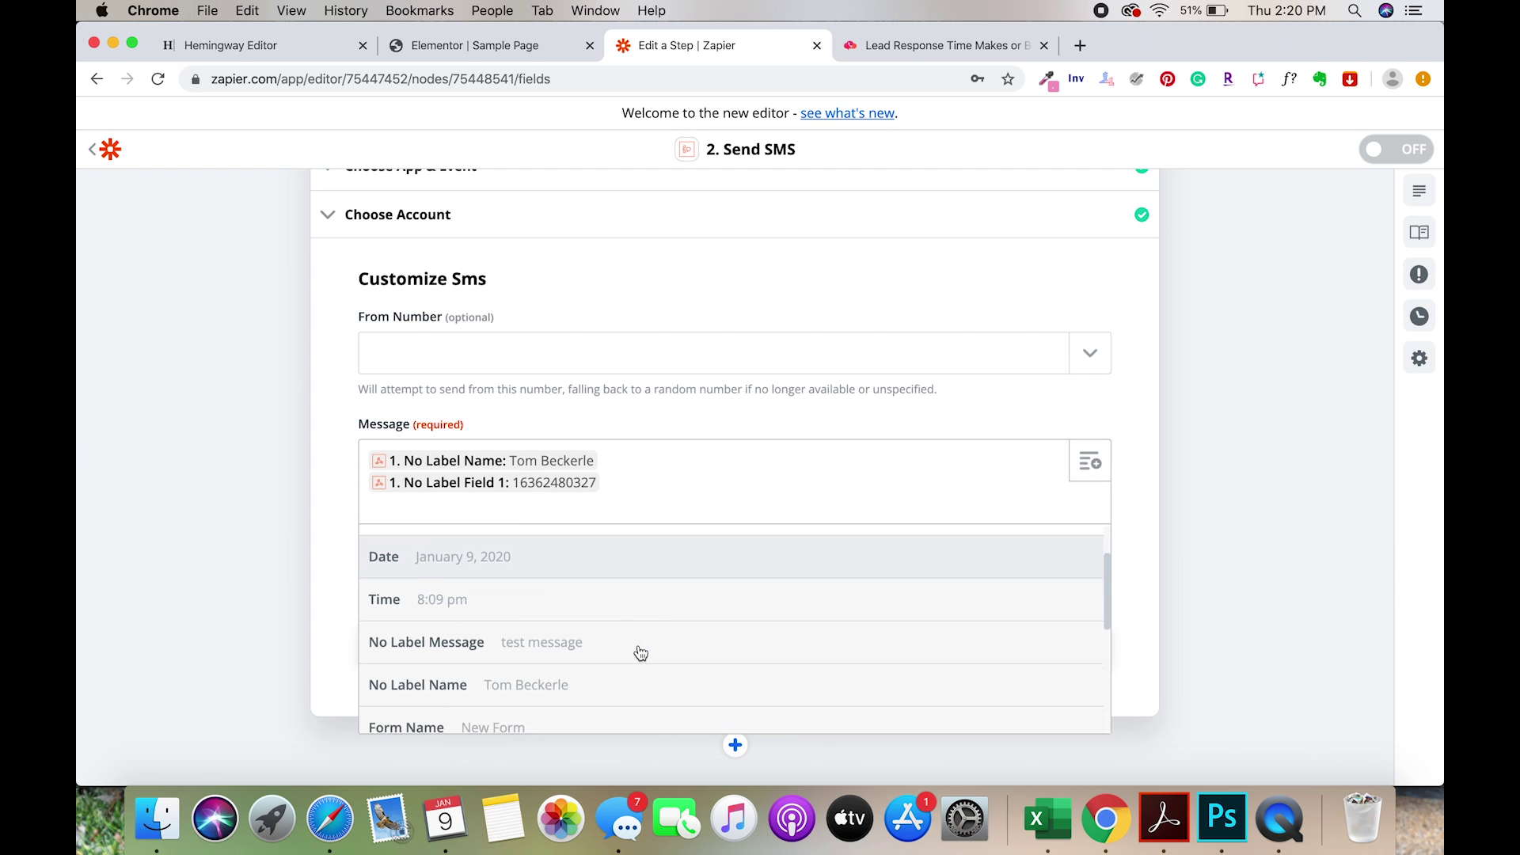
{"action": "scroll", "coordinate": [641, 653], "scroll_direction": "down", "scroll_amount": 3}
{"action": "left_click", "coordinate": [607, 639]}
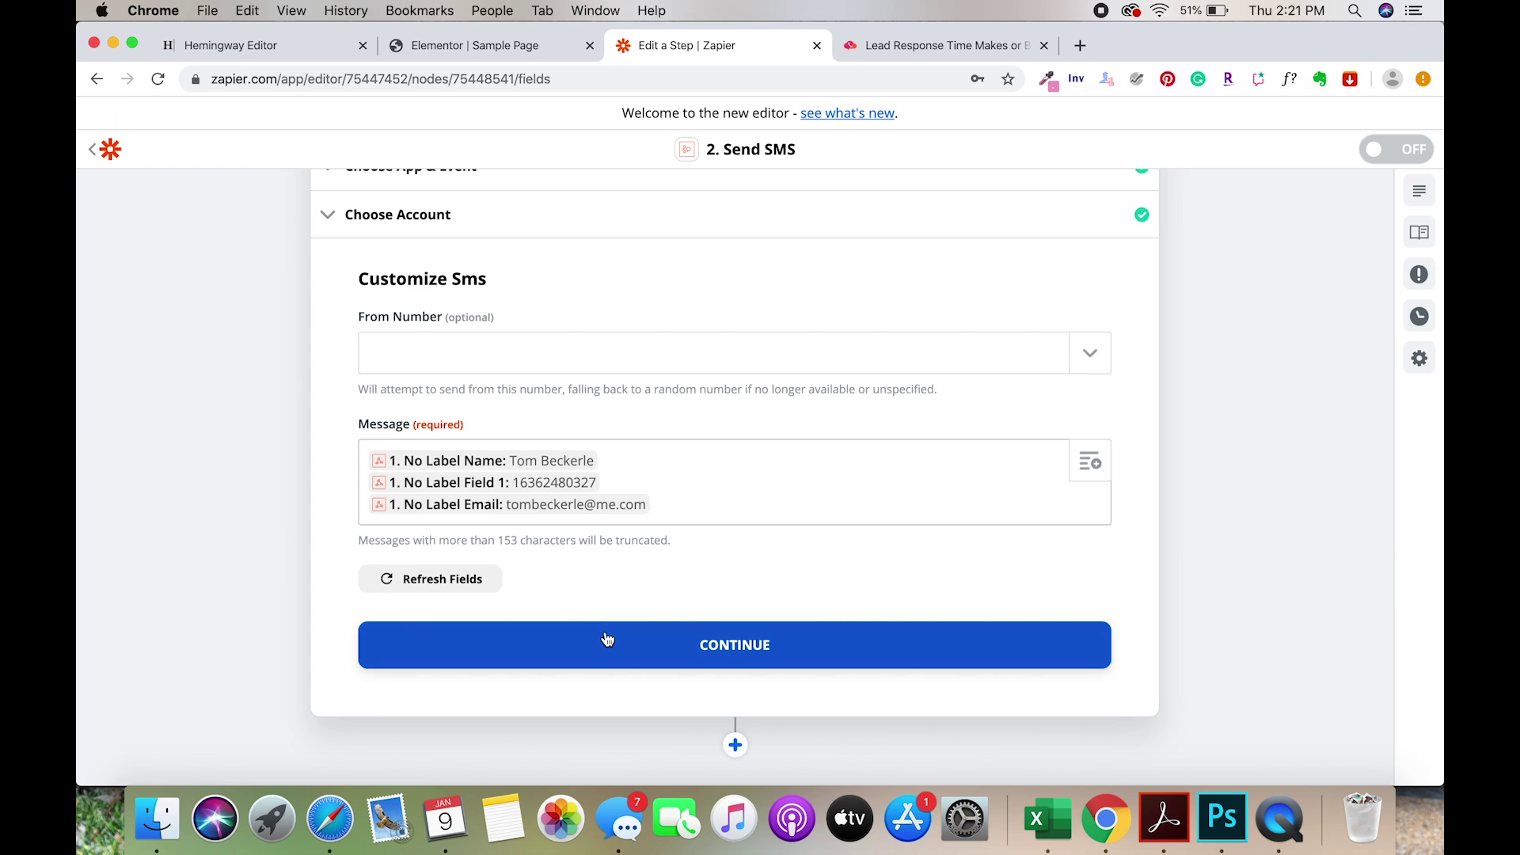
{"action": "key", "text": "Return"}
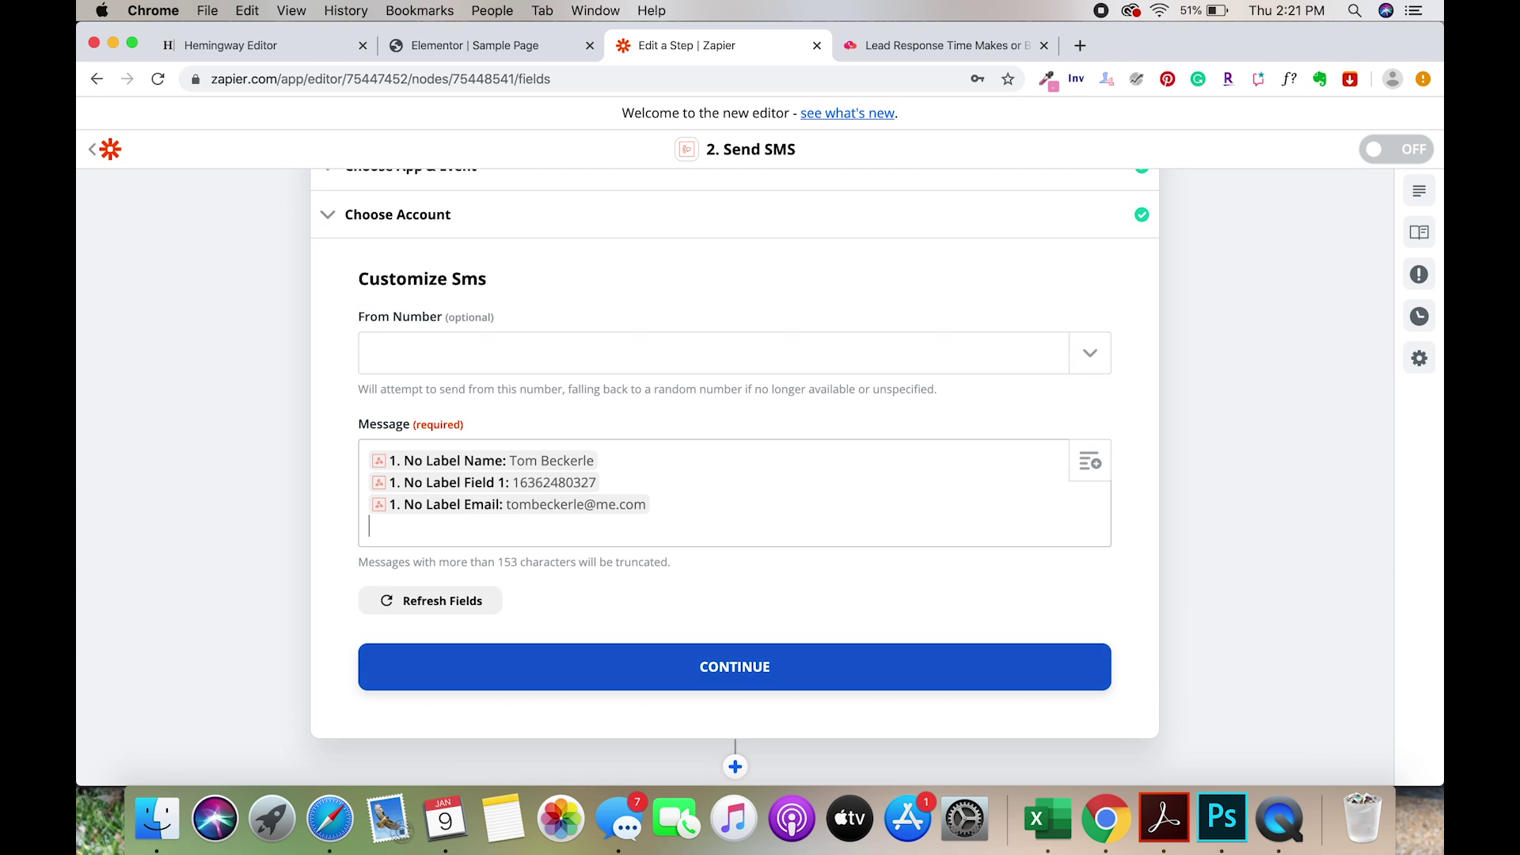
{"action": "left_click", "coordinate": [1087, 459]}
{"action": "scroll", "coordinate": [724, 662], "scroll_direction": "down", "scroll_amount": 5}
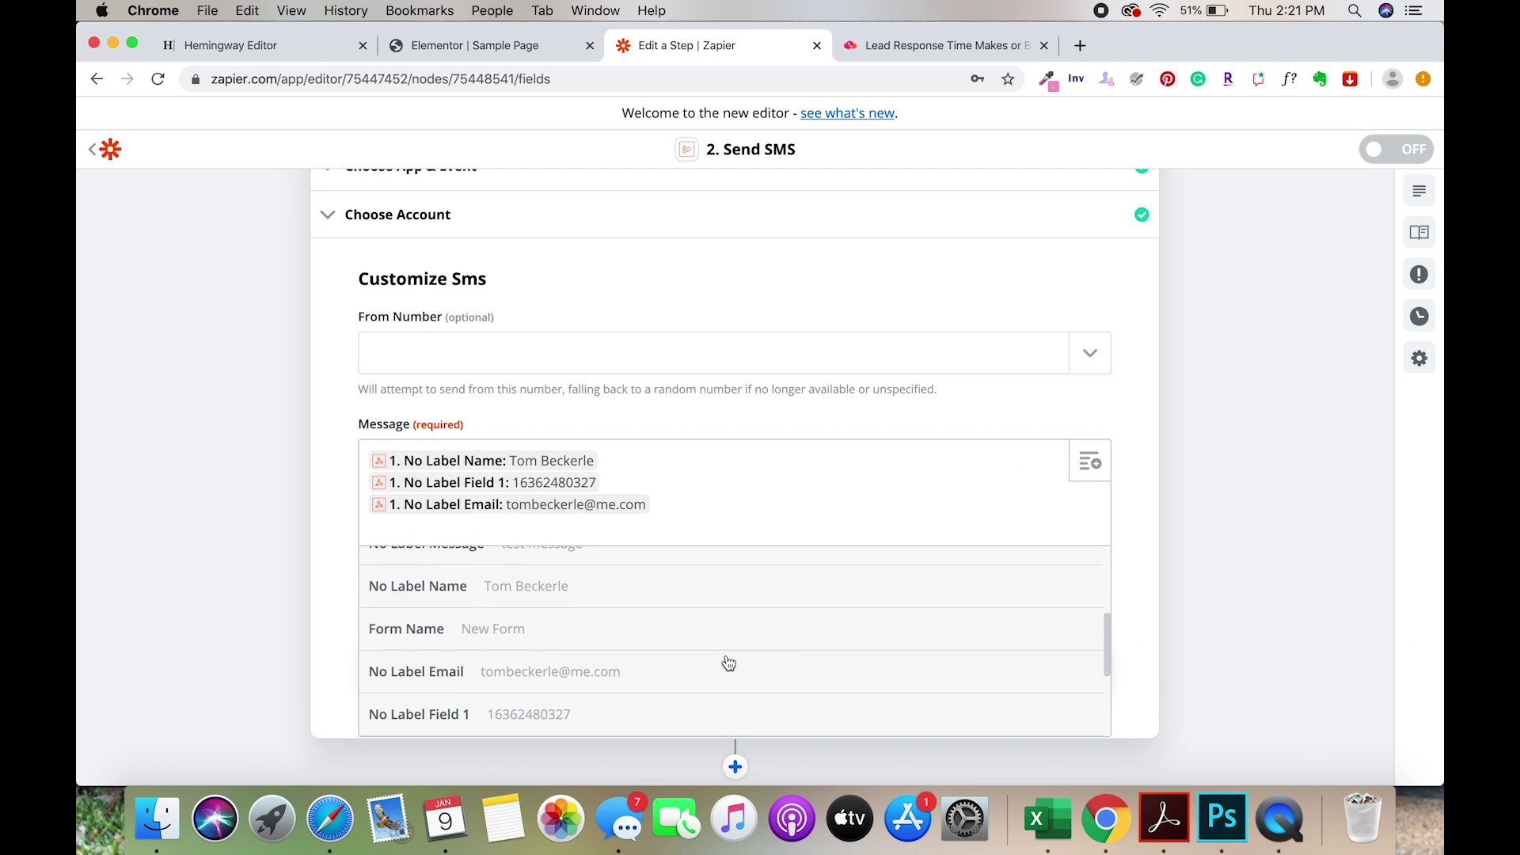
{"action": "scroll", "coordinate": [728, 663], "scroll_direction": "down", "scroll_amount": 4}
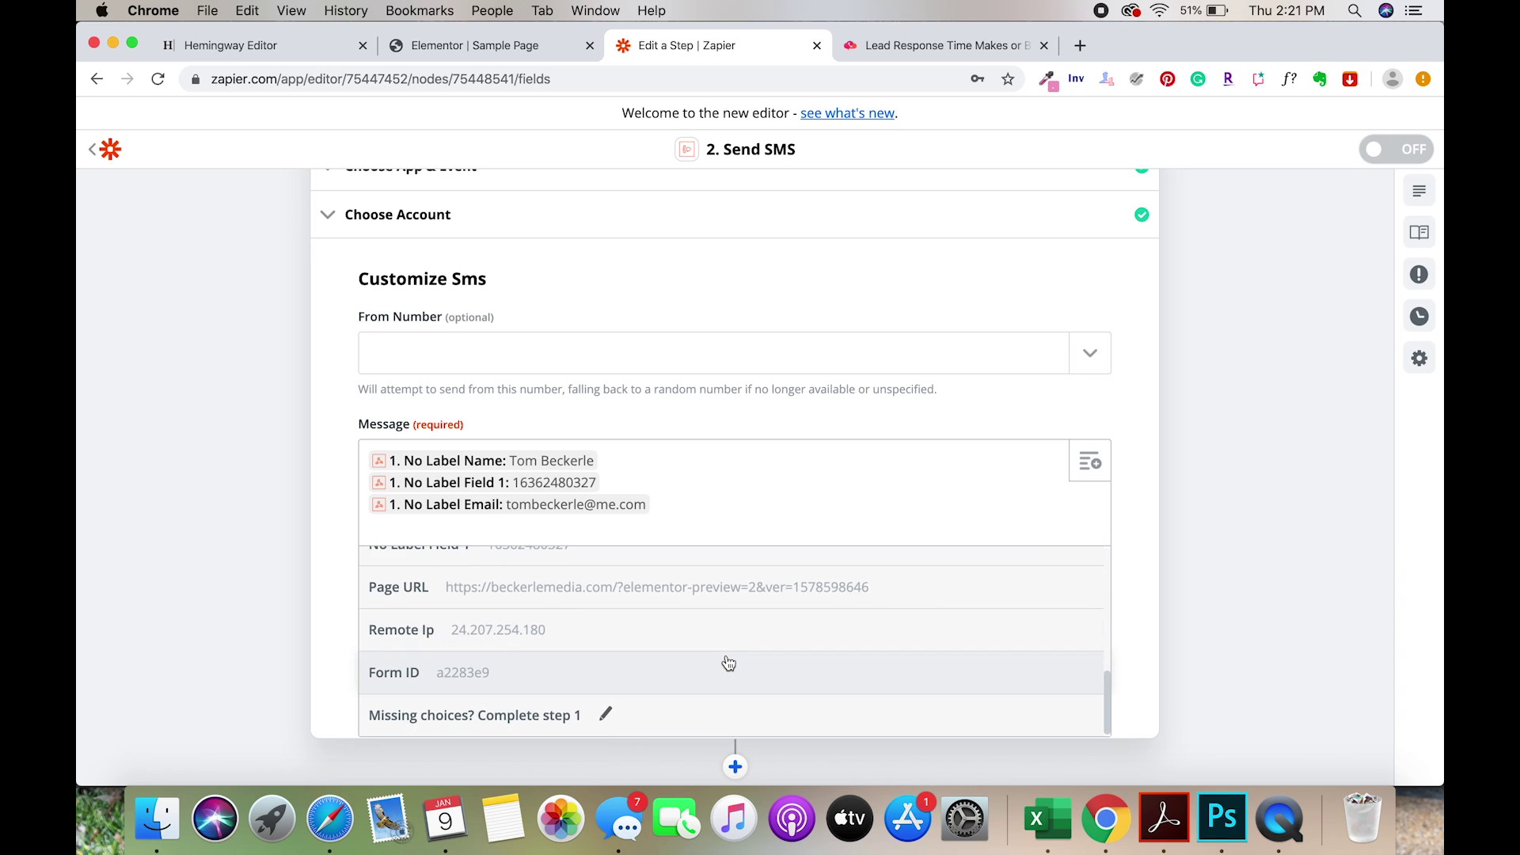
{"action": "scroll", "coordinate": [728, 663], "scroll_direction": "up", "scroll_amount": 6}
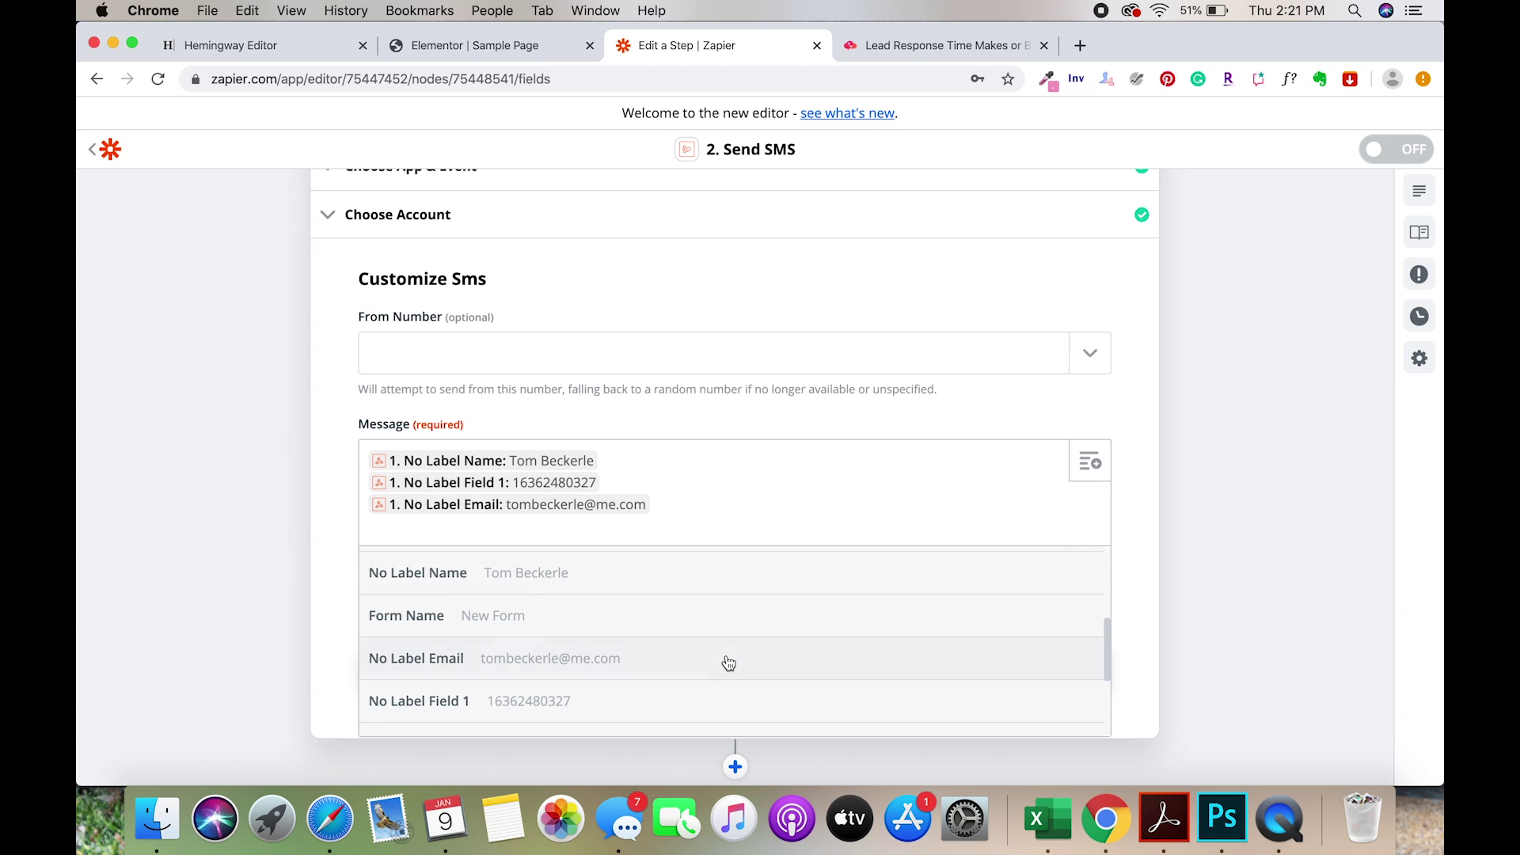
{"action": "left_click", "coordinate": [683, 633]}
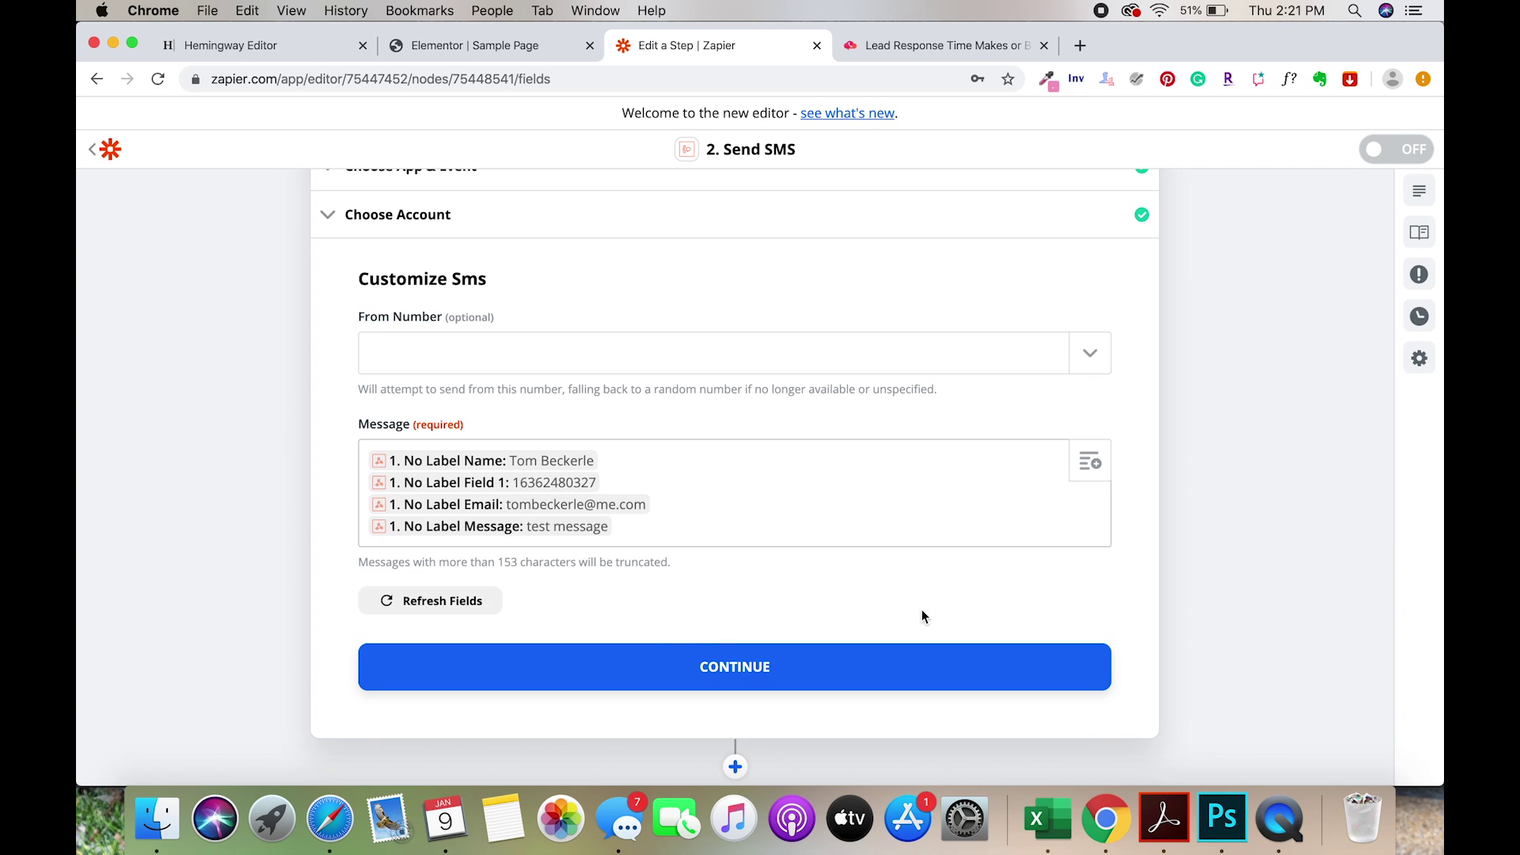
Save the SMS content and send a test text built from the form details.
{"action": "left_click", "coordinate": [729, 665]}
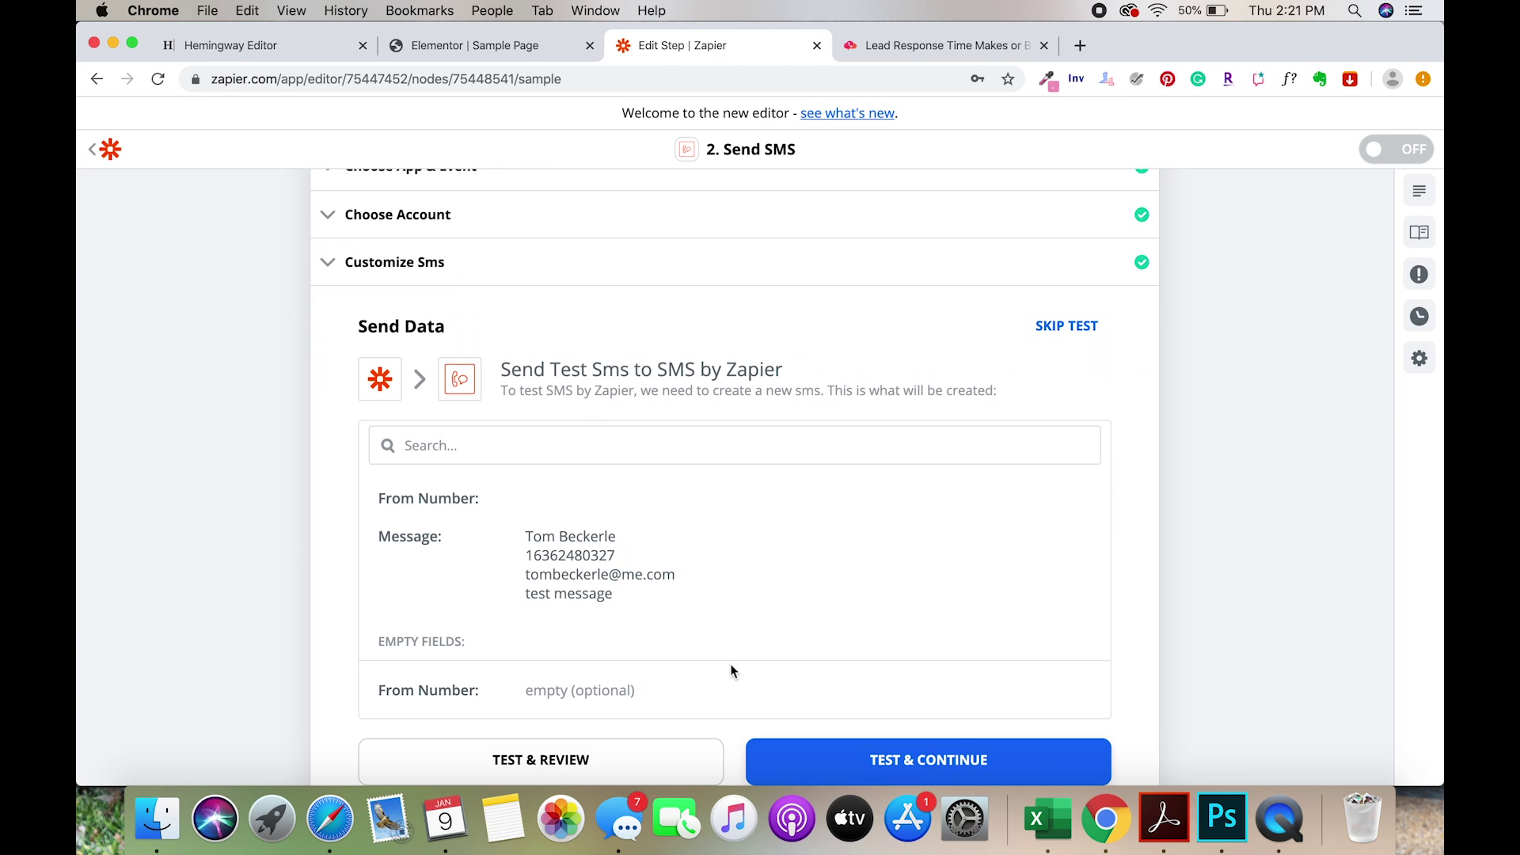
{"action": "scroll", "coordinate": [933, 653], "scroll_direction": "down", "scroll_amount": 2}
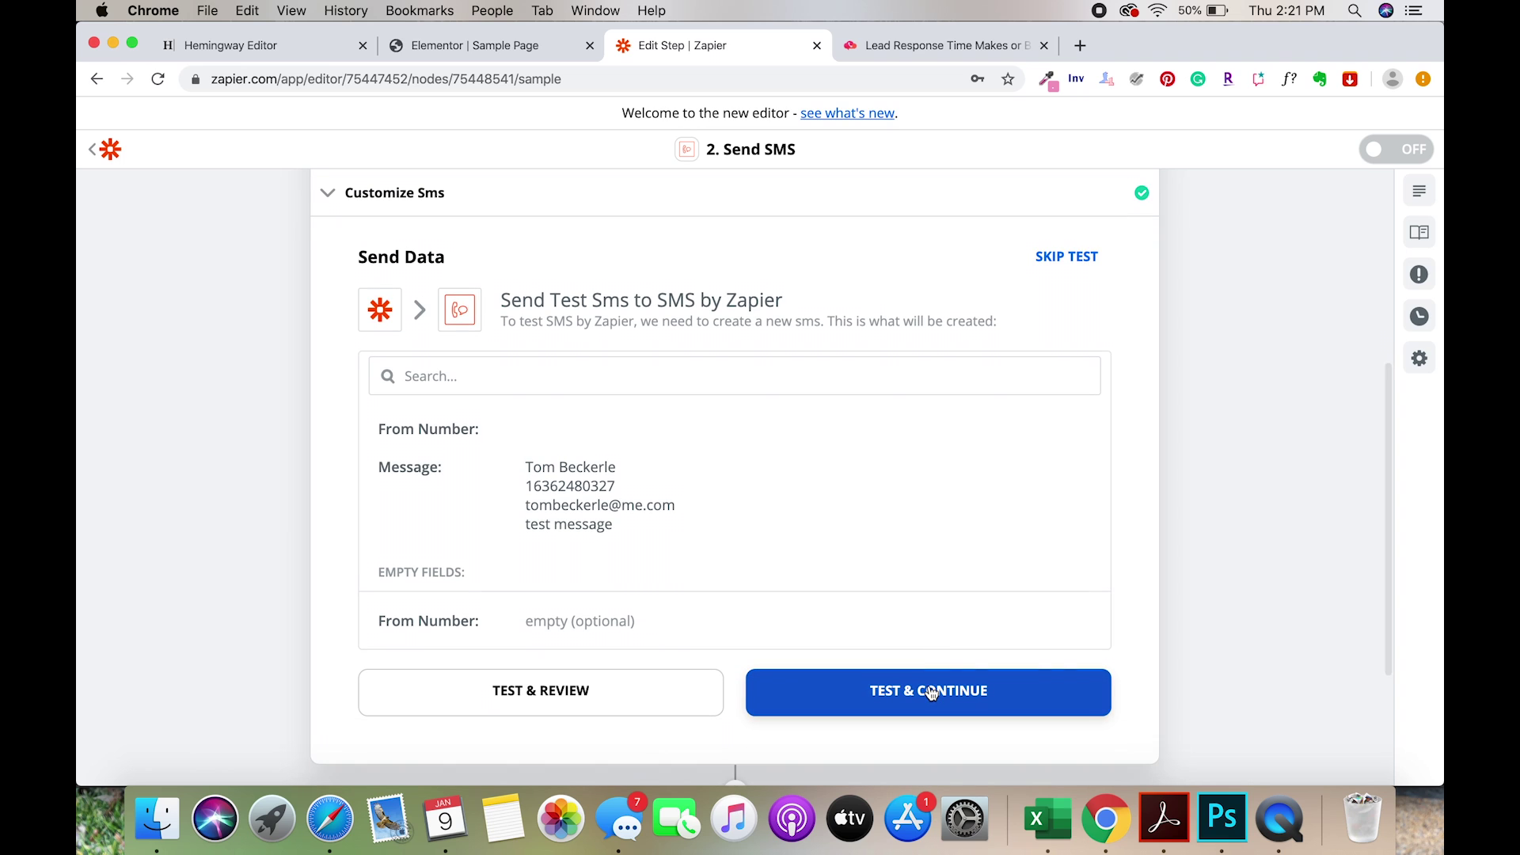
{"action": "left_click", "coordinate": [931, 691]}
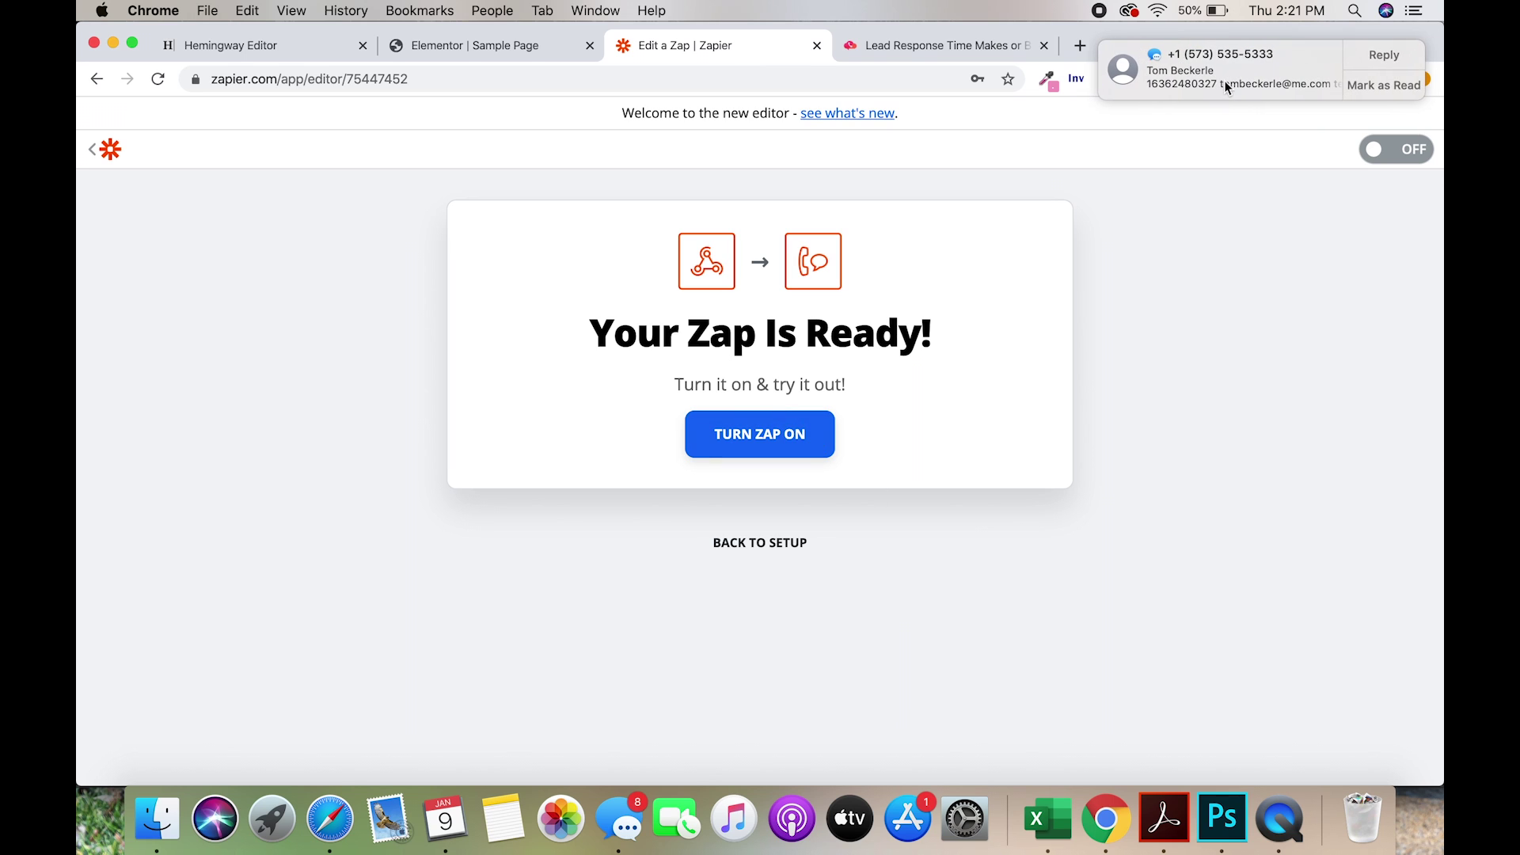
Check that the test text arrived in Messages, then turn the zap on.
{"action": "left_click", "coordinate": [1225, 84]}
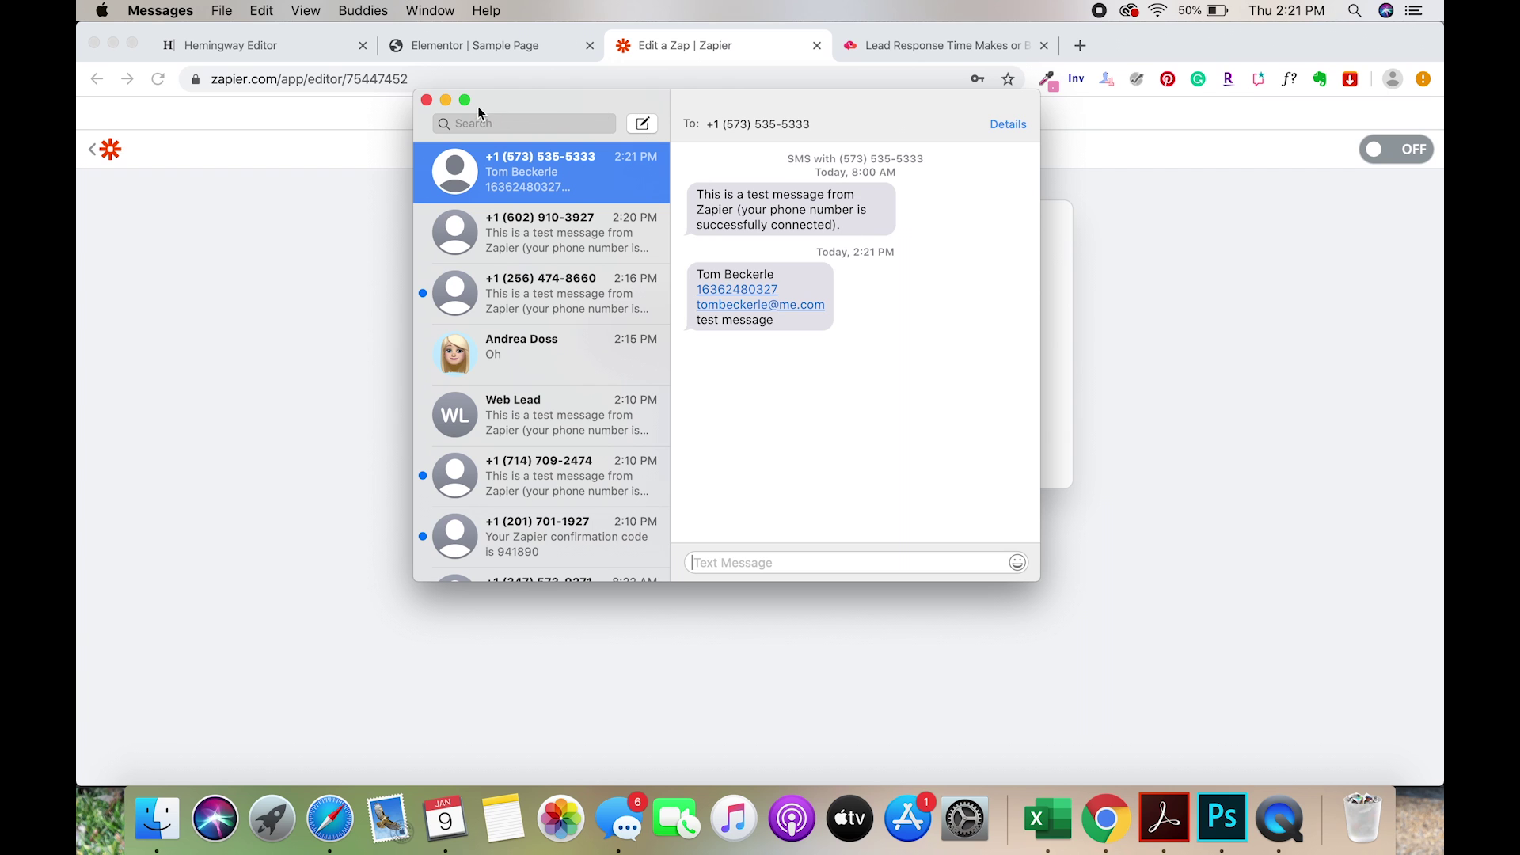
{"action": "left_click", "coordinate": [445, 100]}
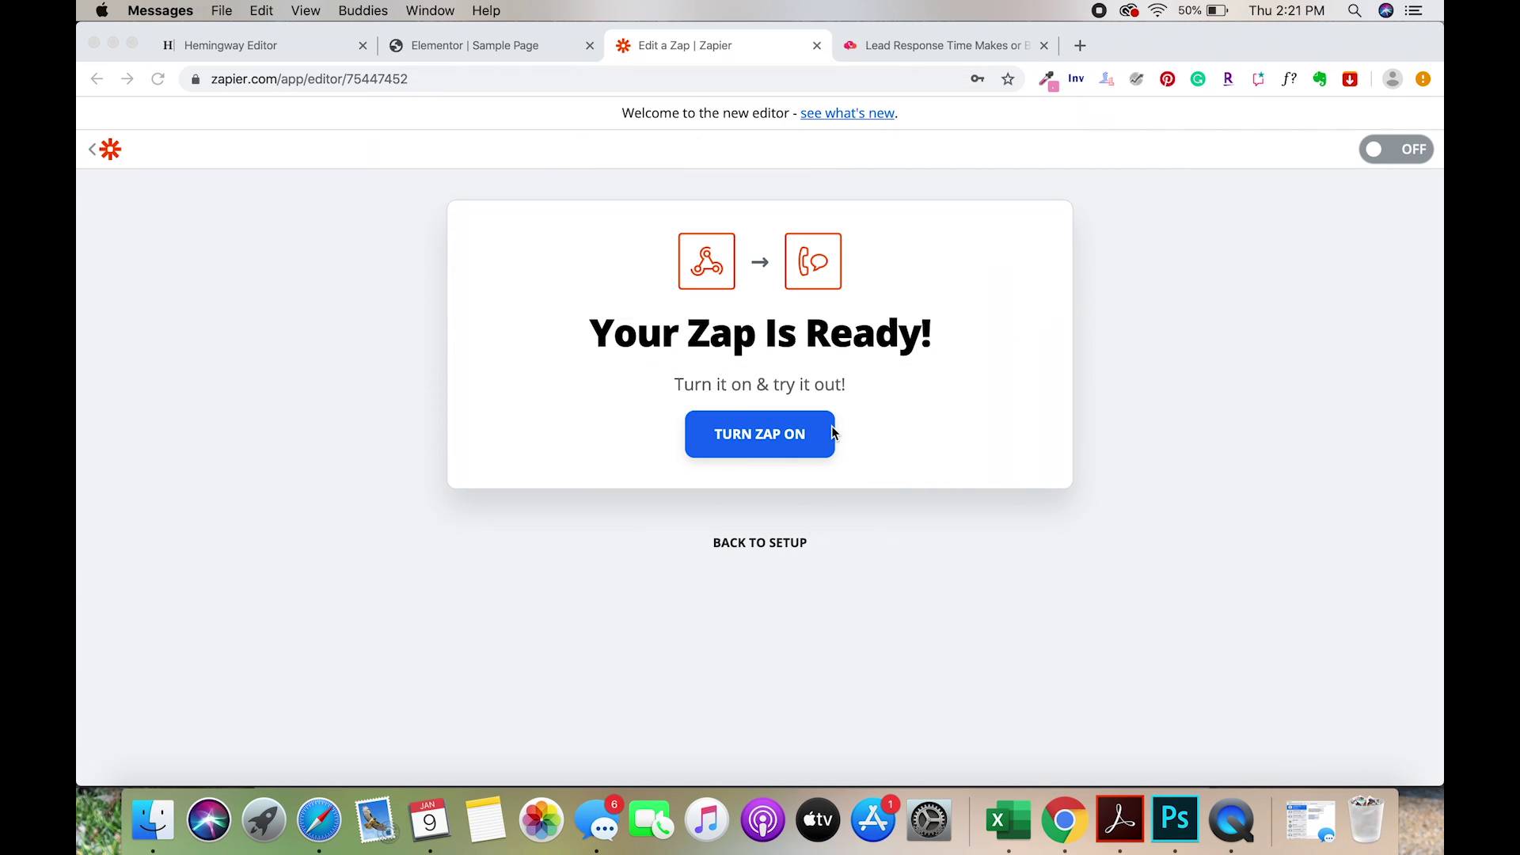
{"action": "left_click", "coordinate": [764, 440]}
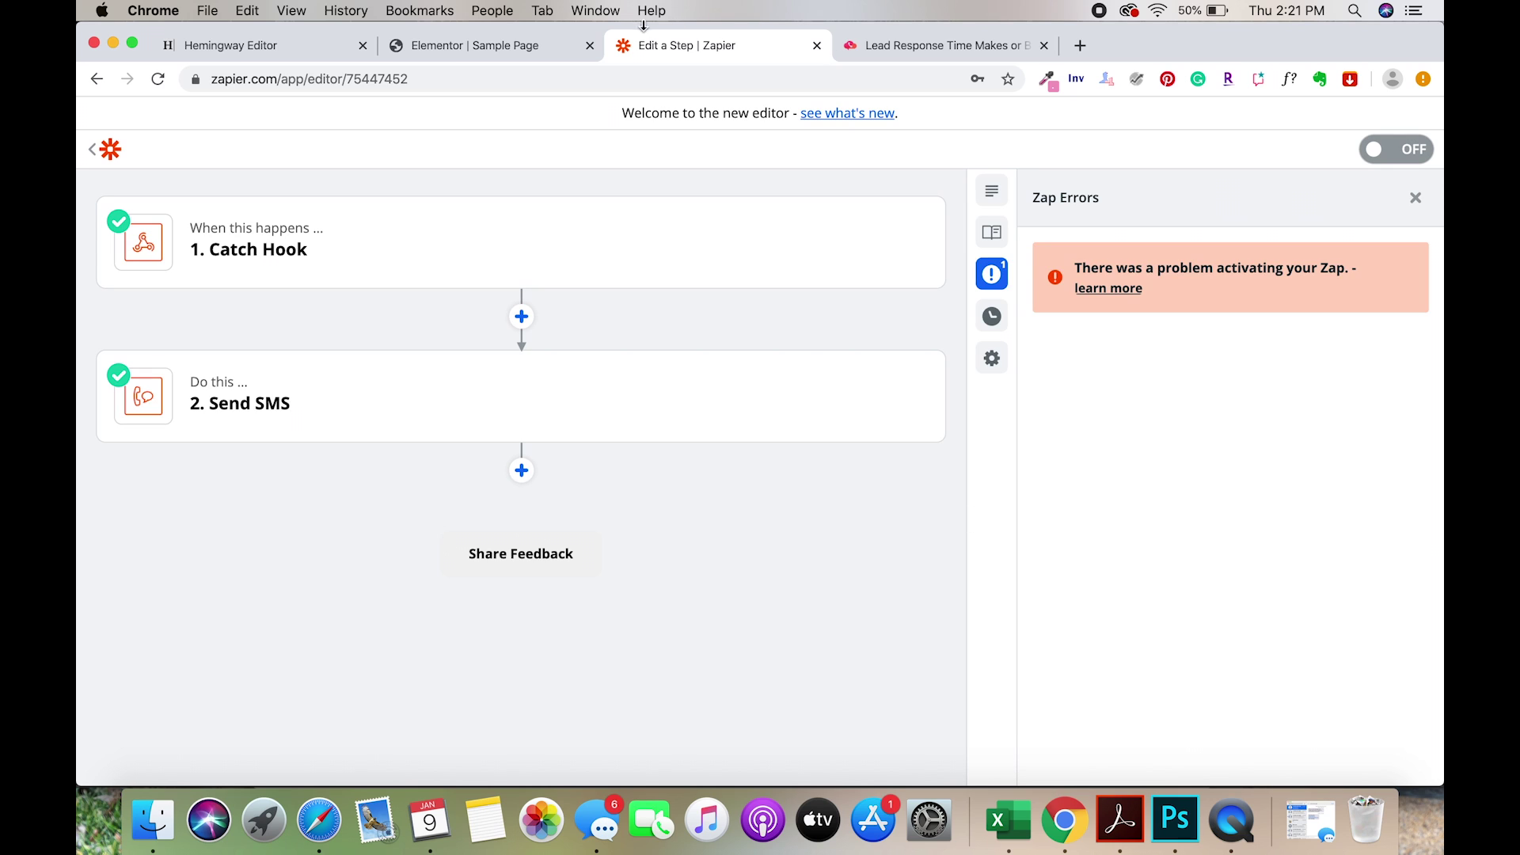
Autofill the Elementor form with saved contact details, add the message 'This is a message for response.', and submit.
{"action": "left_click", "coordinate": [480, 39]}
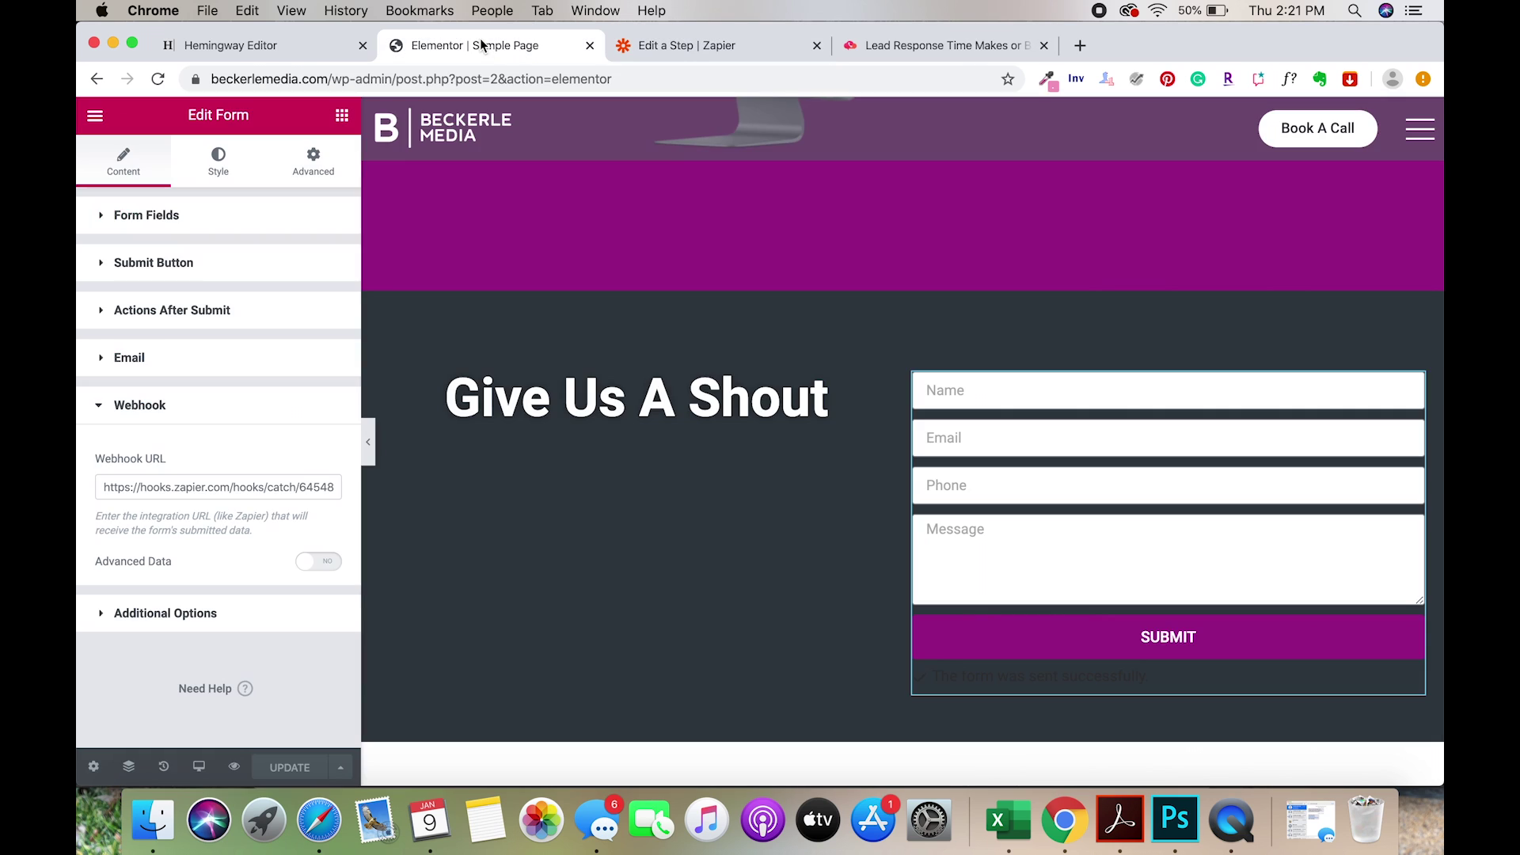
{"action": "left_click", "coordinate": [987, 391]}
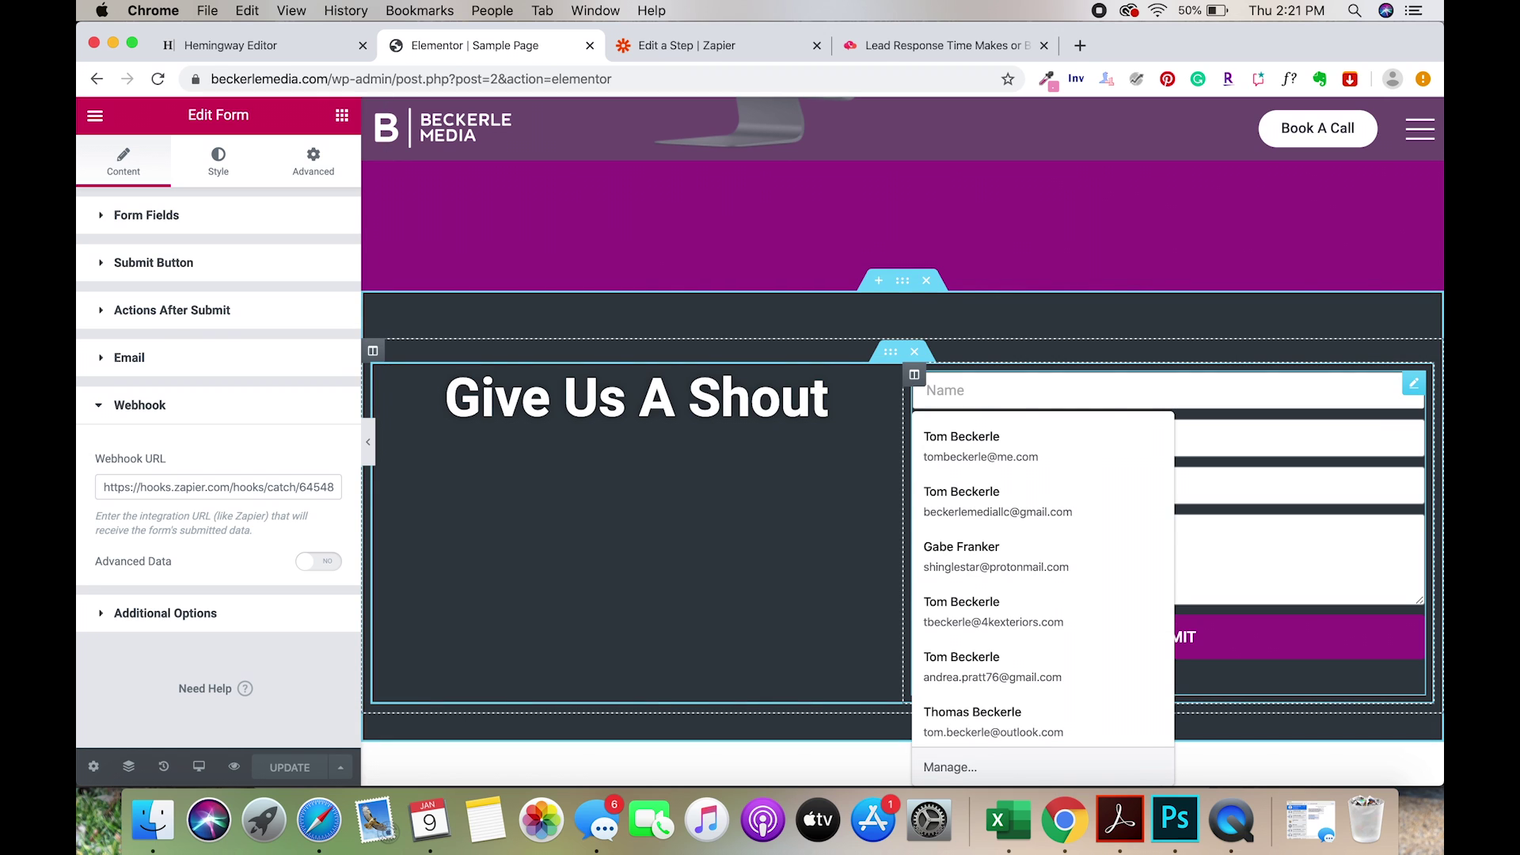
{"action": "left_click", "coordinate": [962, 445]}
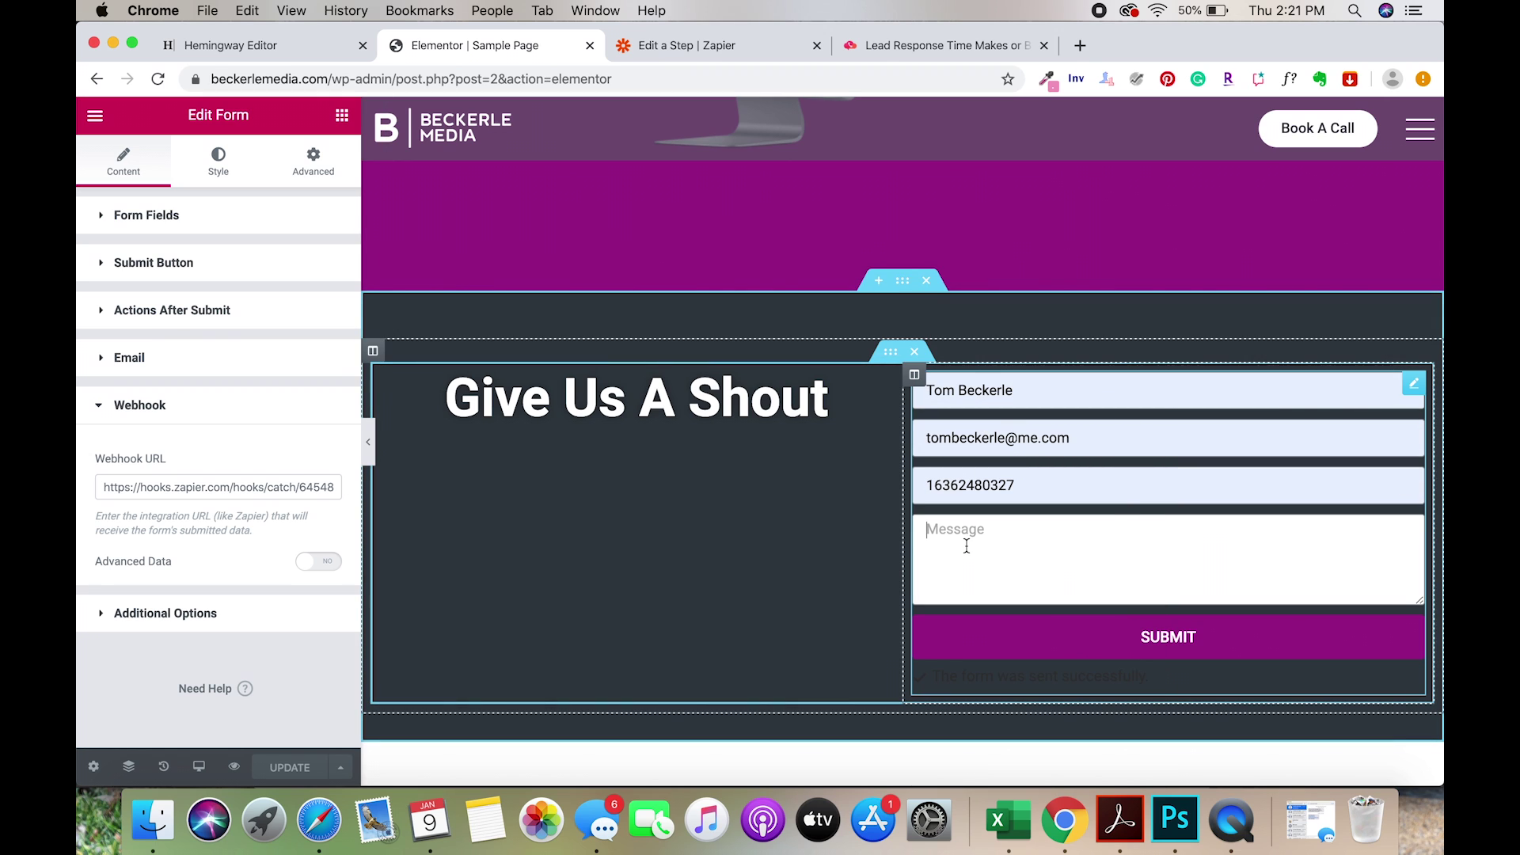
{"action": "type", "text": "This is a mes"}
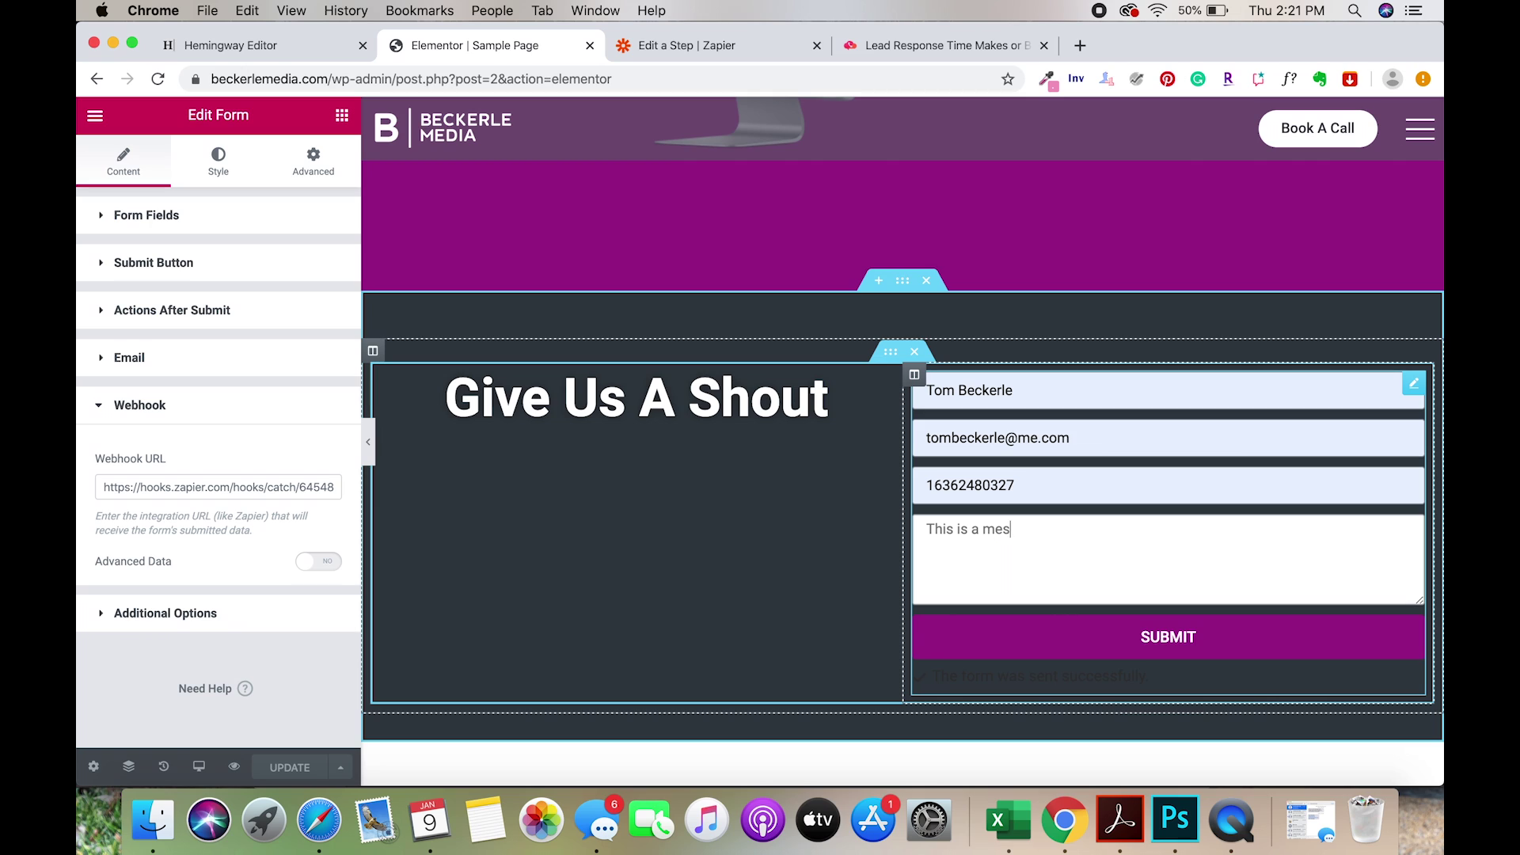
{"action": "type", "text": "sage for response."}
{"action": "left_click", "coordinate": [1136, 646]}
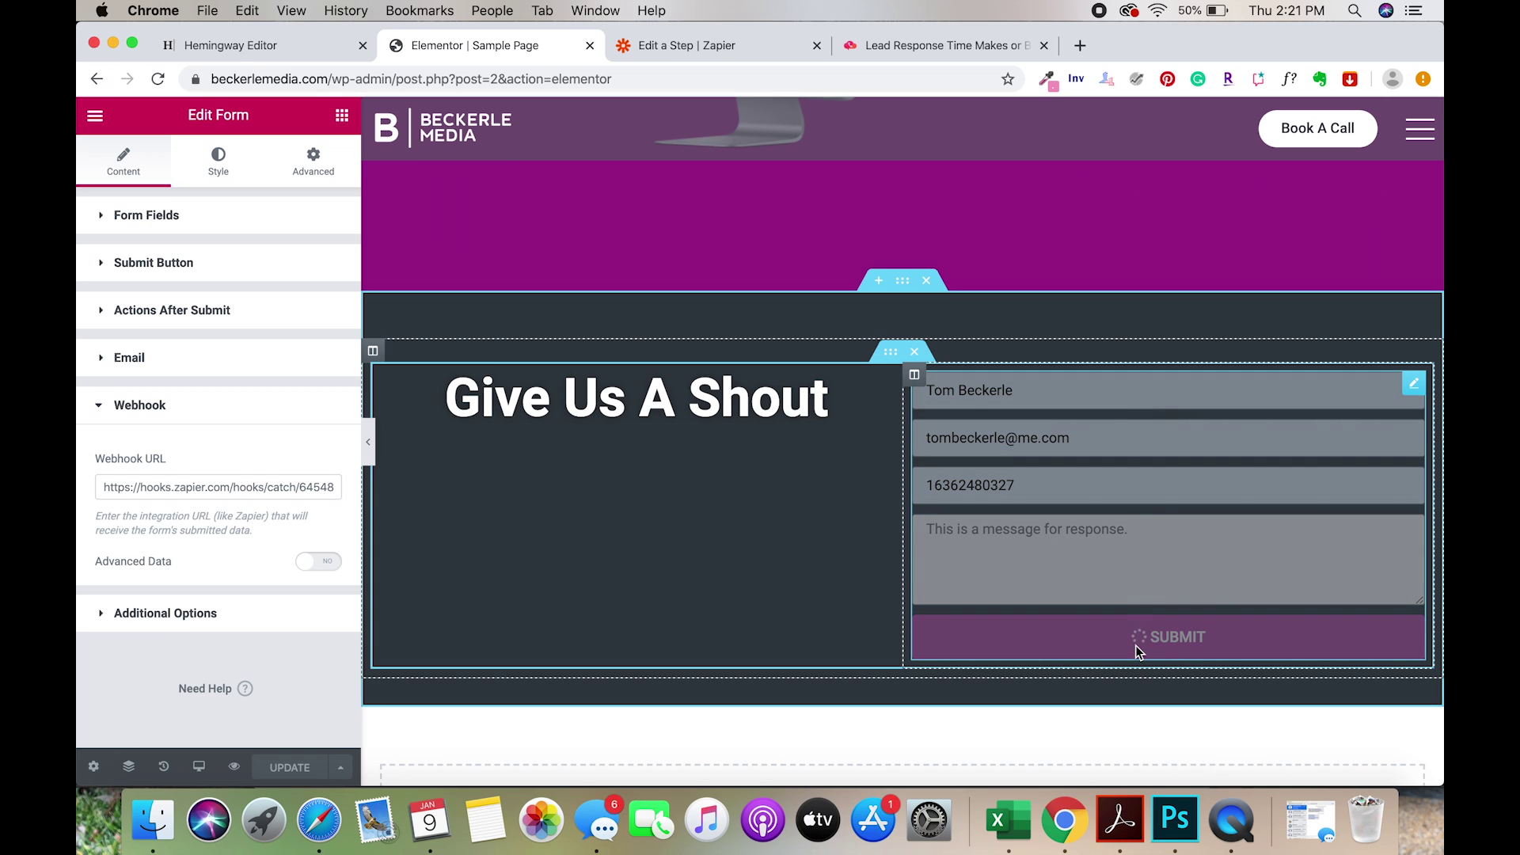